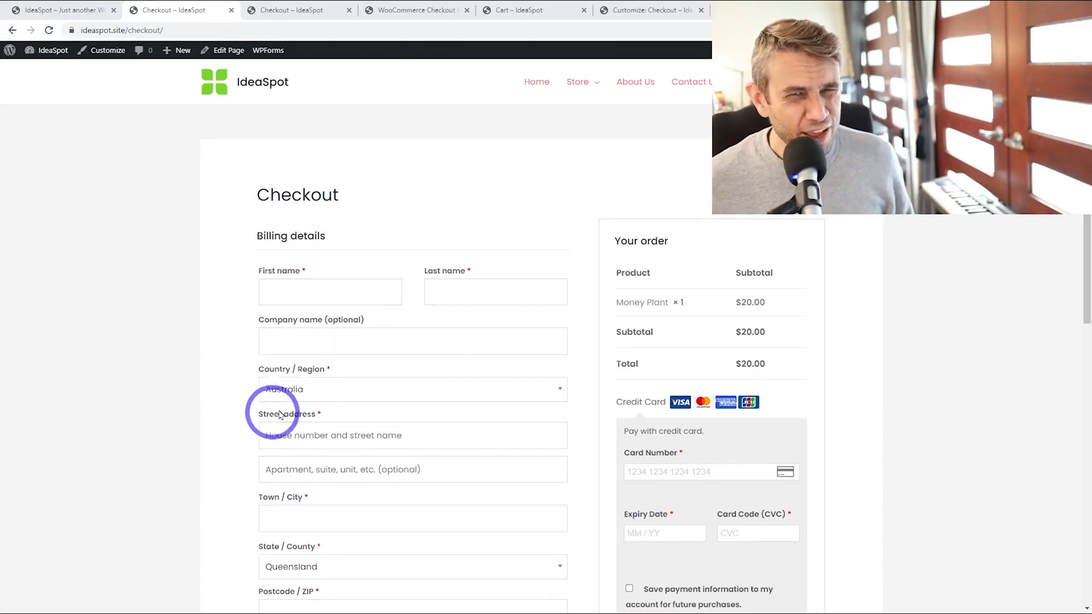
# Review the finished compact checkout example and its 'How did you find us?' dropdown, leaving Google selected
pyautogui.scroll(-4, 317, 358)
pyautogui.scroll(4, 337, 432)
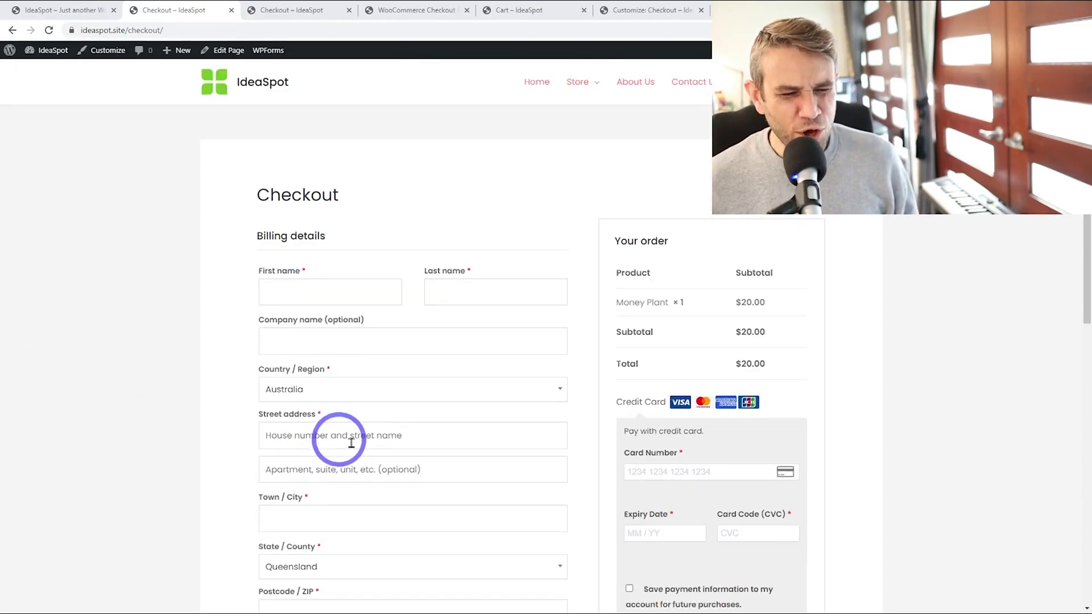
pyautogui.click(292, 10)
pyautogui.scroll(-2, 404, 379)
pyautogui.scroll(2, 488, 261)
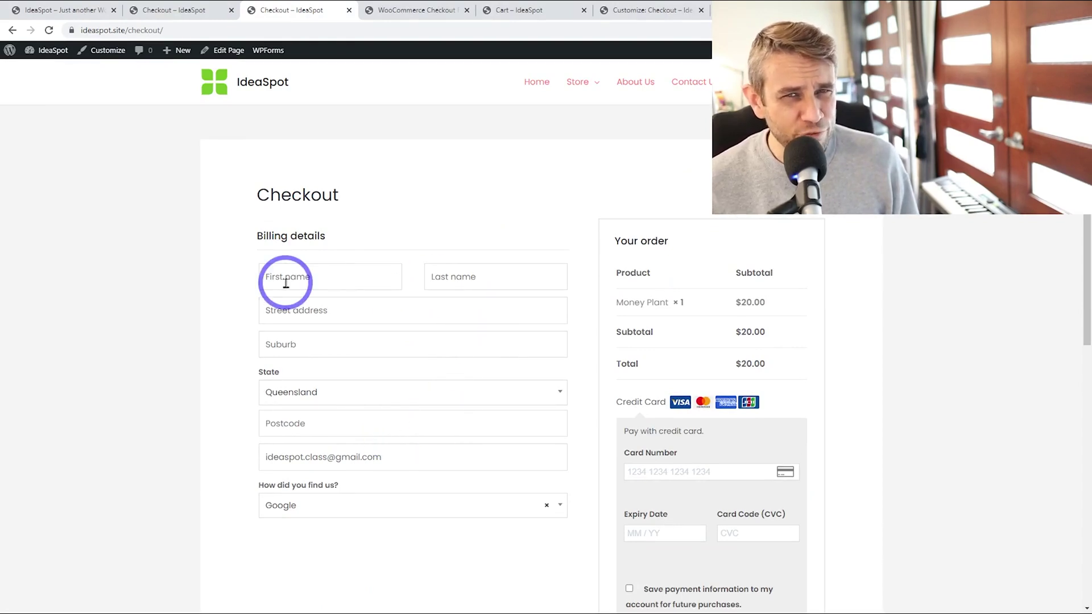
pyautogui.click(307, 503)
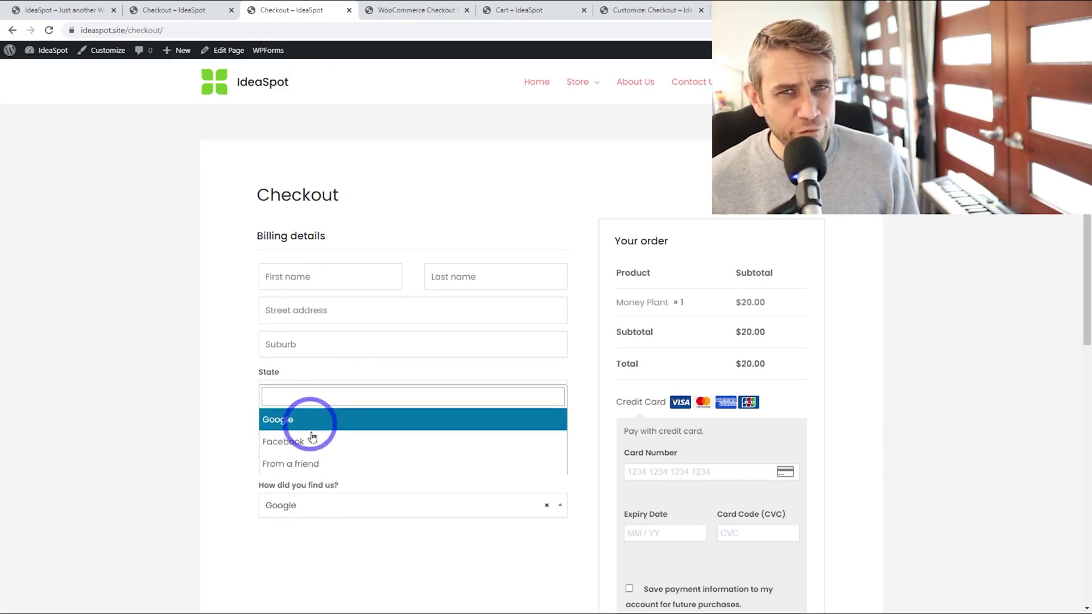
pyautogui.click(310, 547)
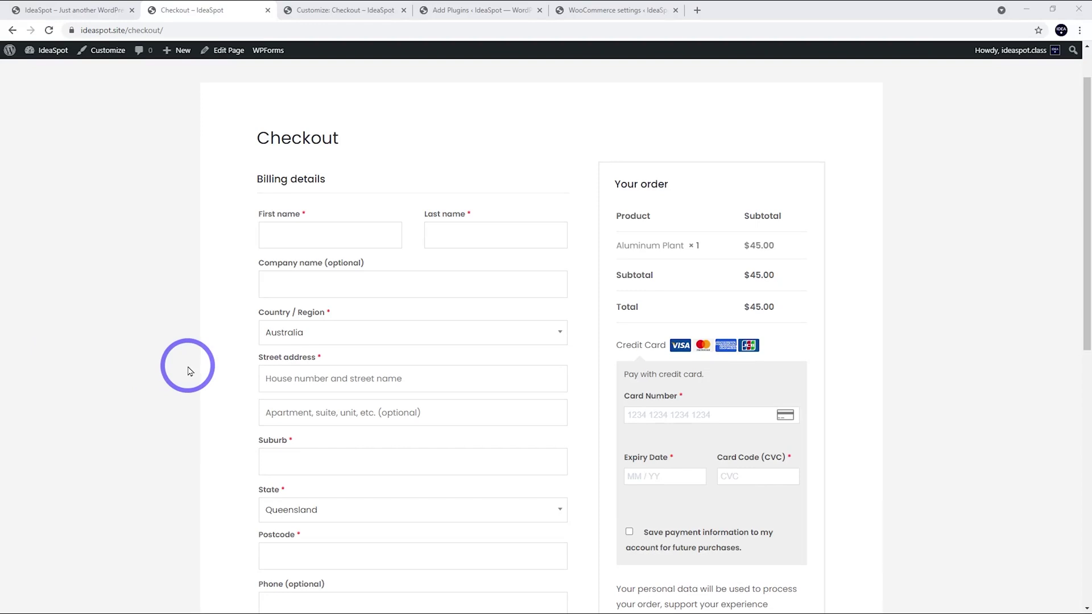
pyautogui.scroll(1, 189, 371)
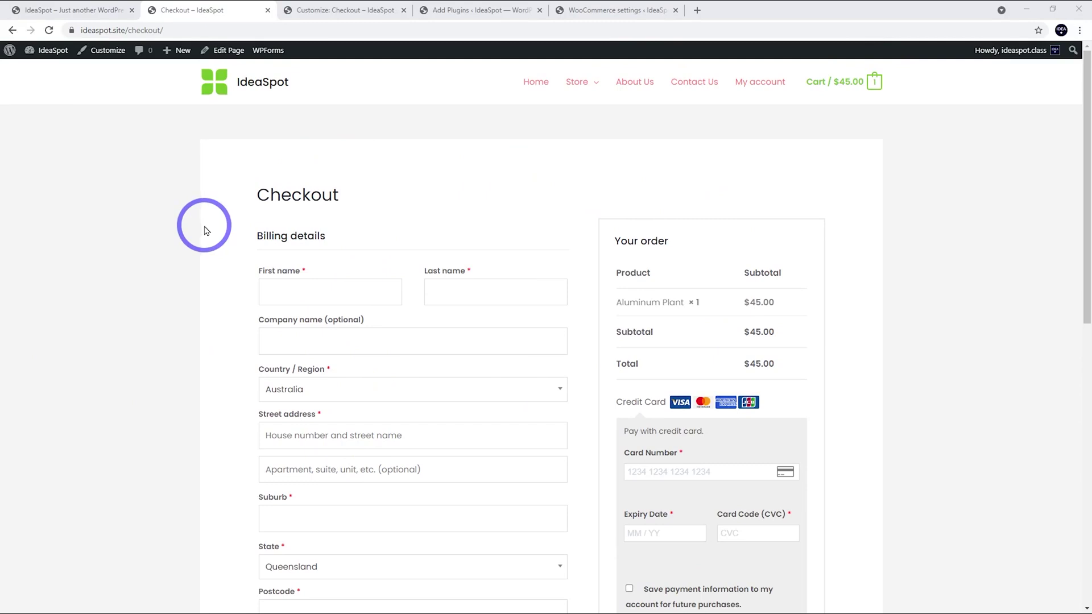
pyautogui.scroll(-2, 206, 231)
pyautogui.scroll(-2, 210, 375)
pyautogui.scroll(-1, 256, 475)
pyautogui.scroll(4, 239, 510)
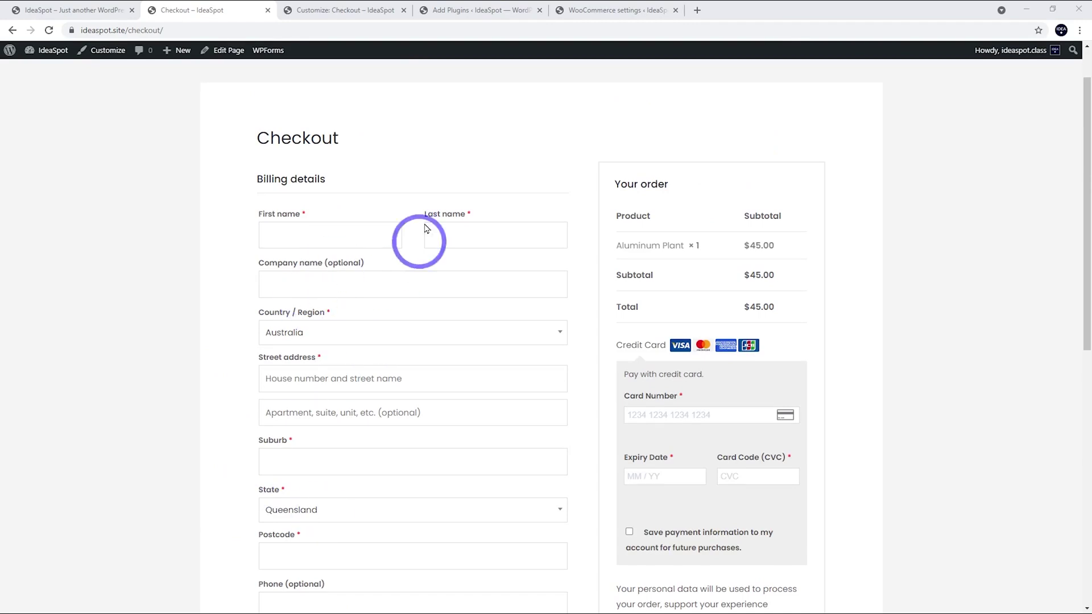
pyautogui.scroll(1, 285, 421)
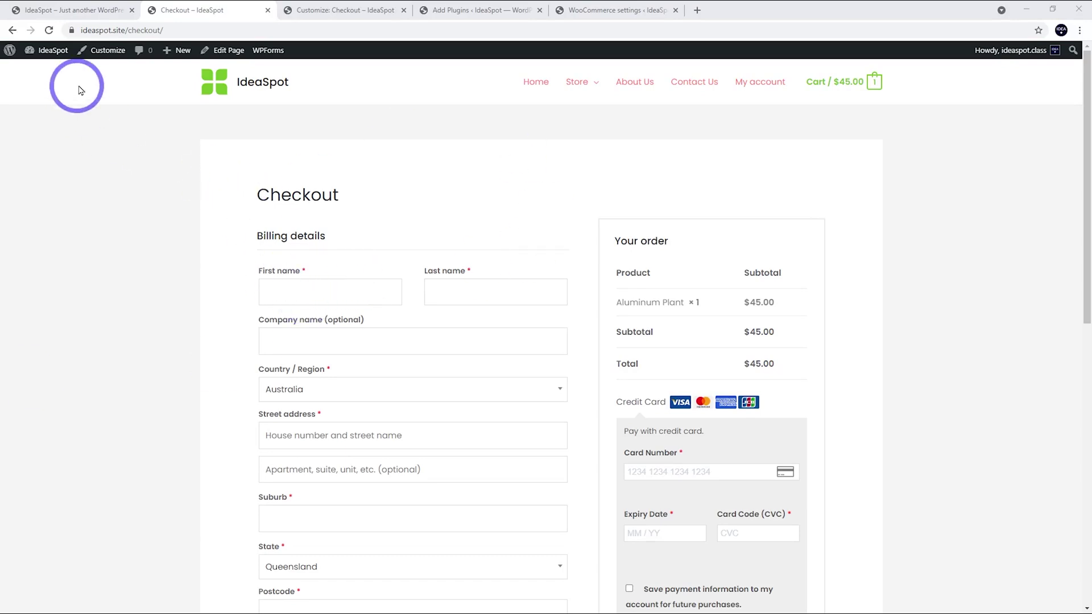
# In the Customizer's WooCommerce Checkout options, untick required-field asterisks, keep Company name Optional, and publish
pyautogui.click(340, 10)
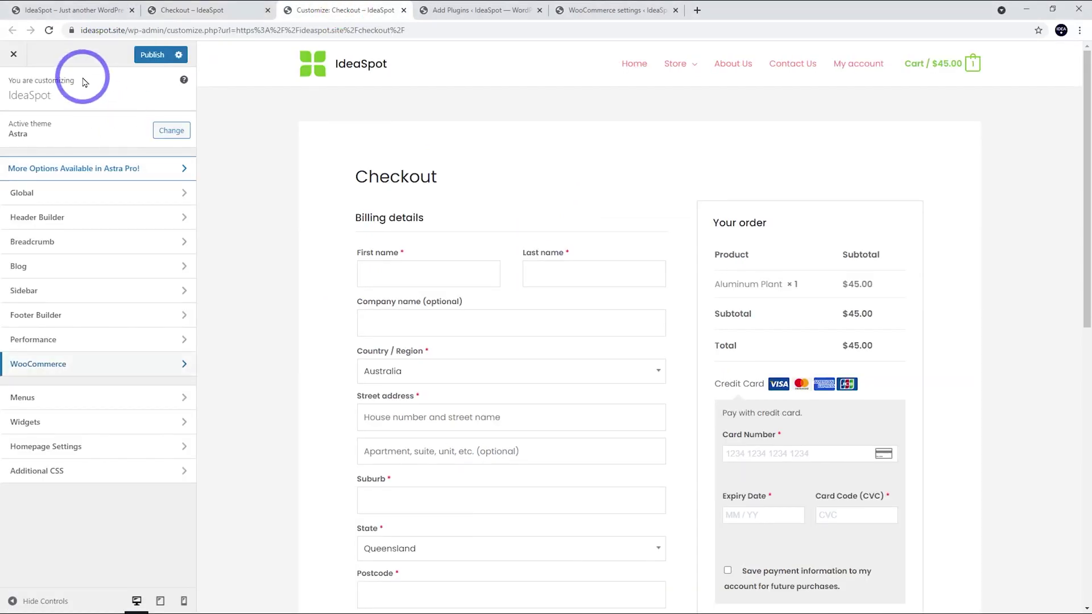
pyautogui.click(42, 362)
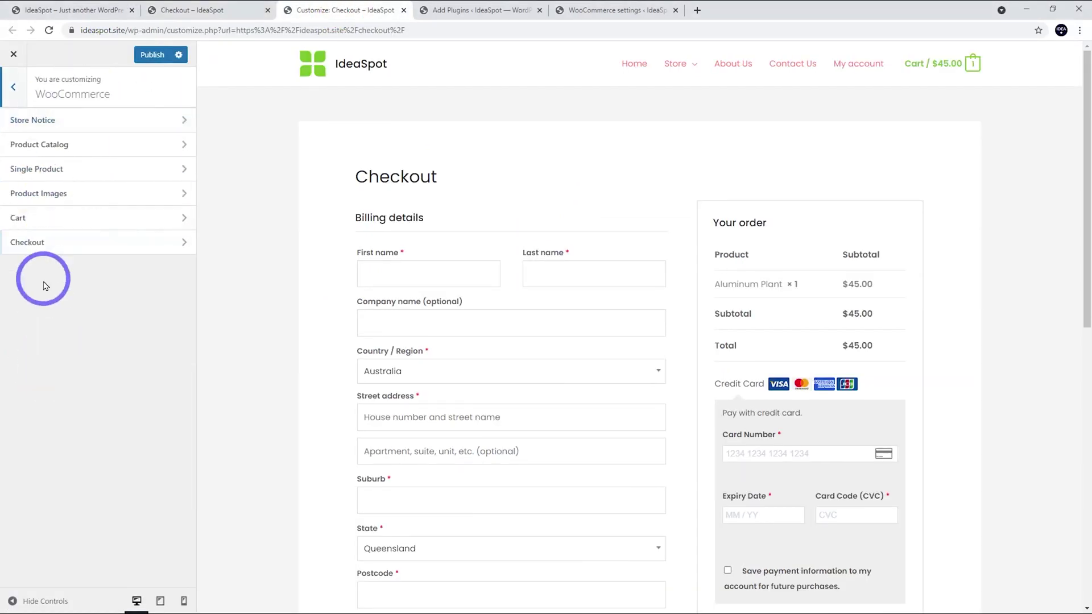
pyautogui.click(43, 243)
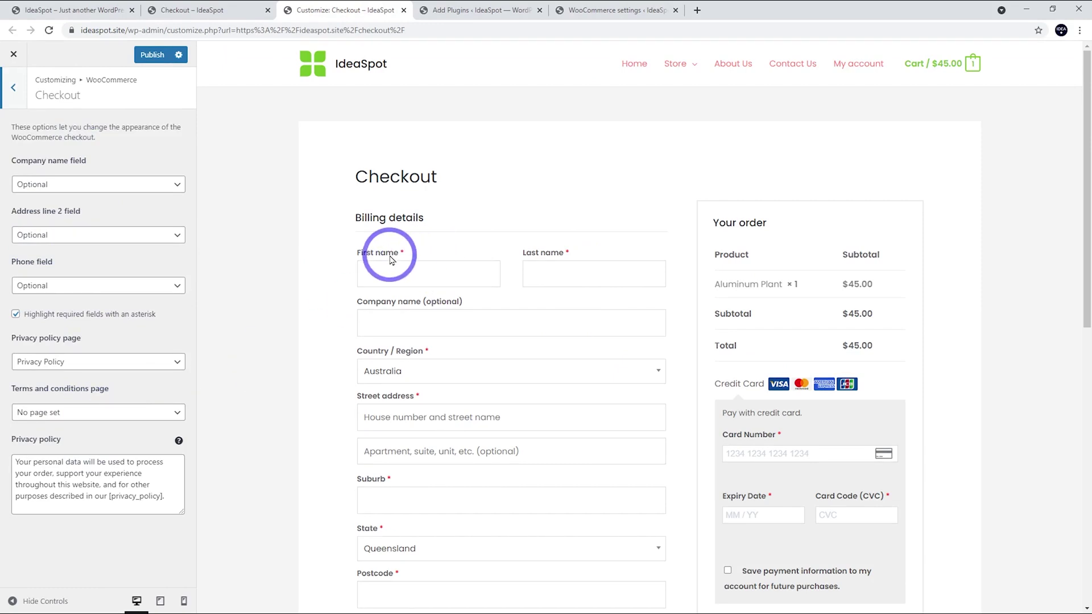
pyautogui.click(50, 317)
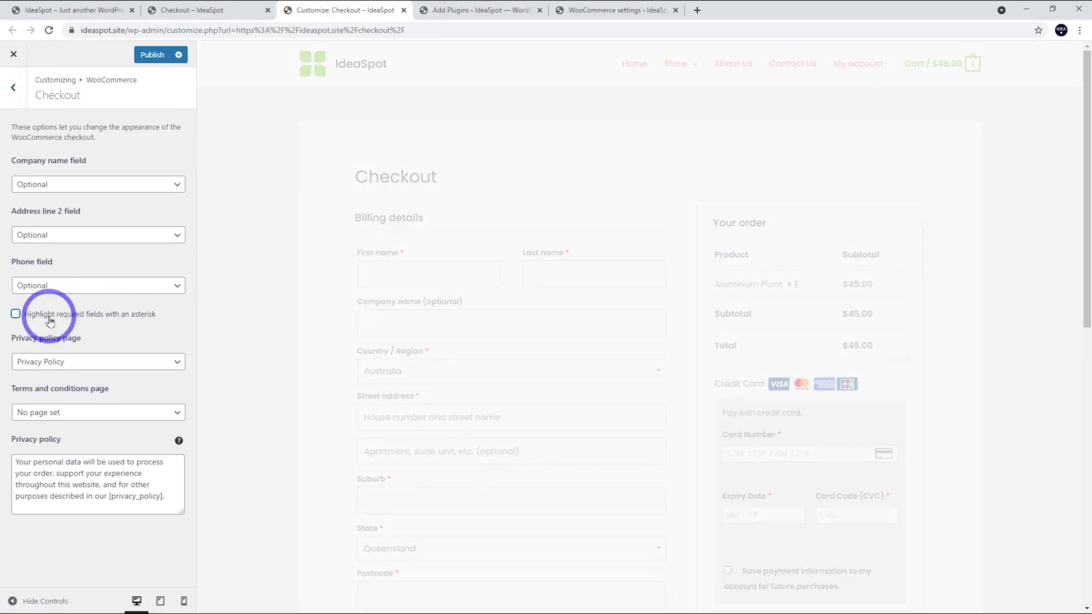
pyautogui.click(50, 183)
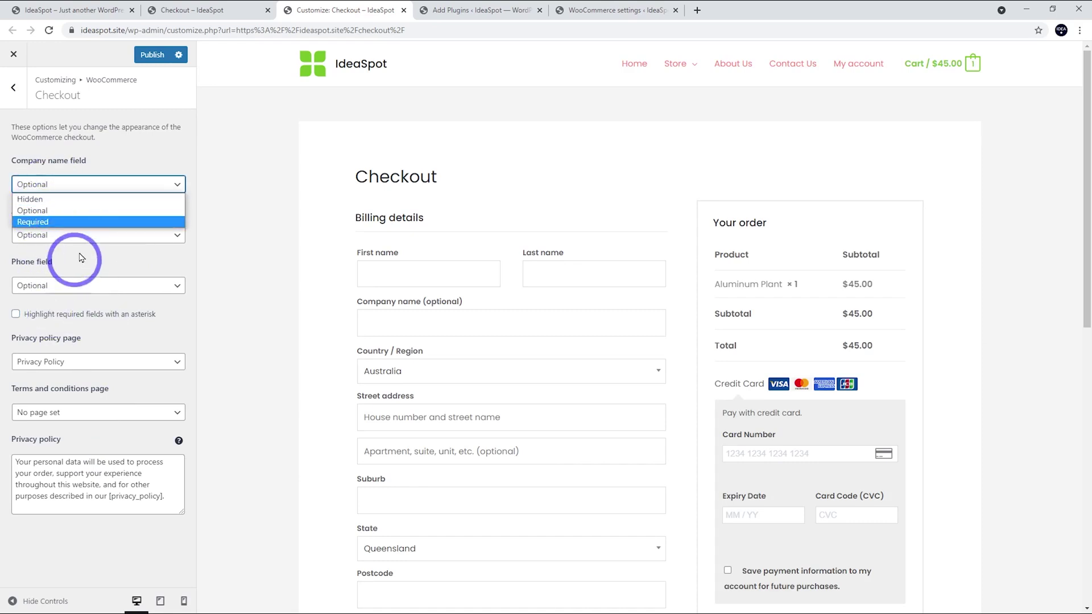
pyautogui.click(91, 181)
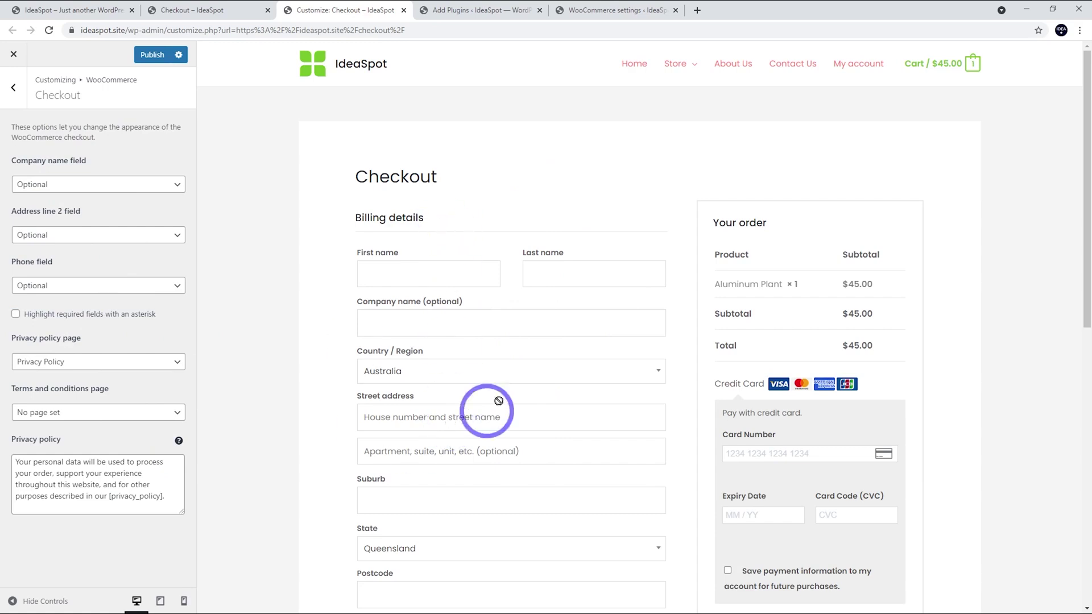
pyautogui.click(152, 54)
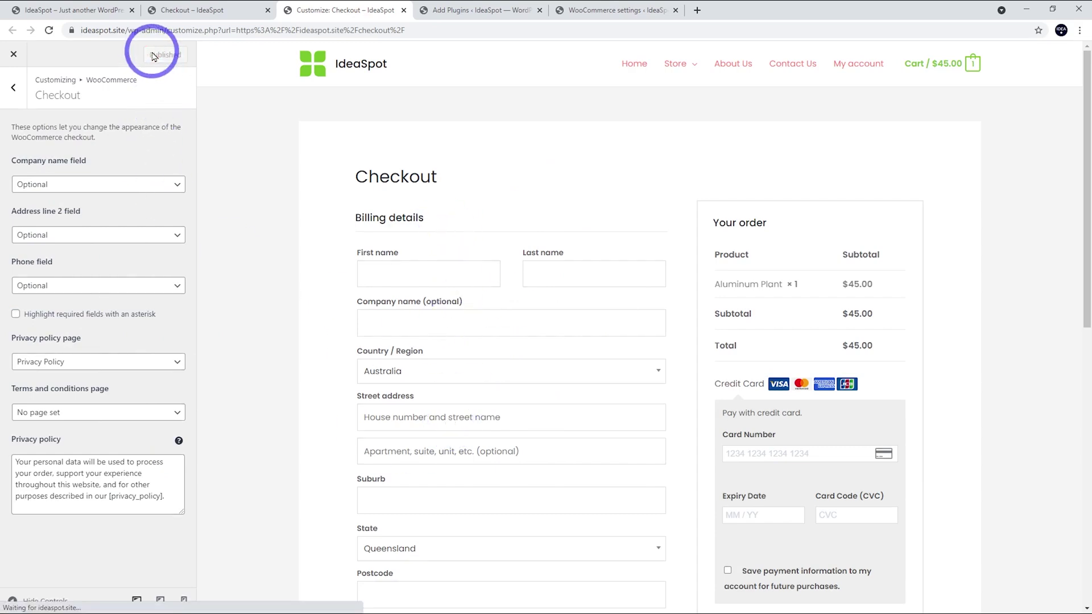
# Reload the live checkout to confirm the asterisks are gone, then view the 'checkout' plugin search results
pyautogui.click(209, 14)
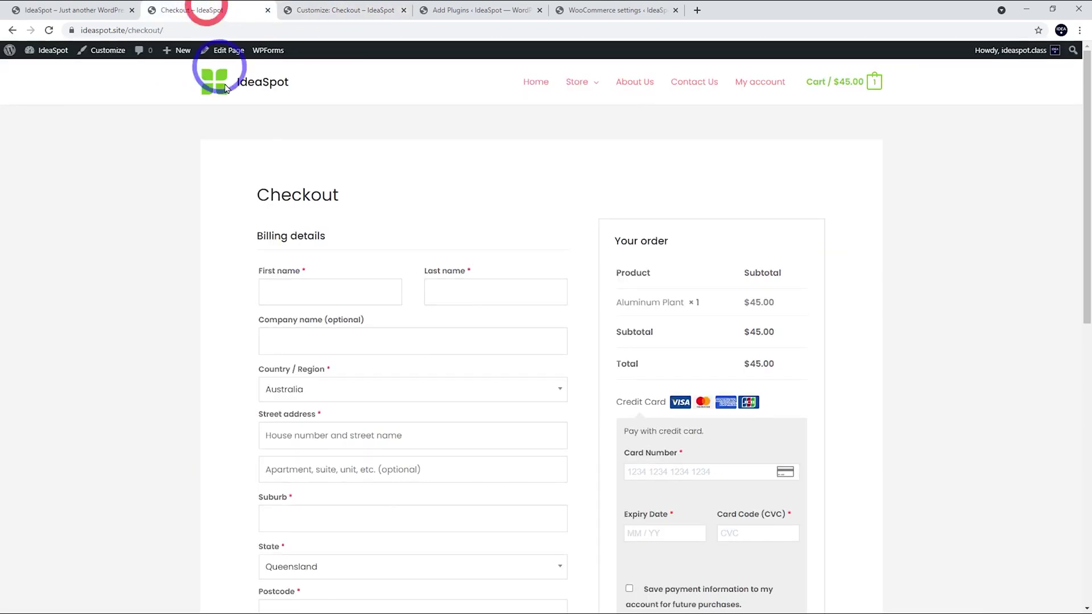
pyautogui.click(49, 31)
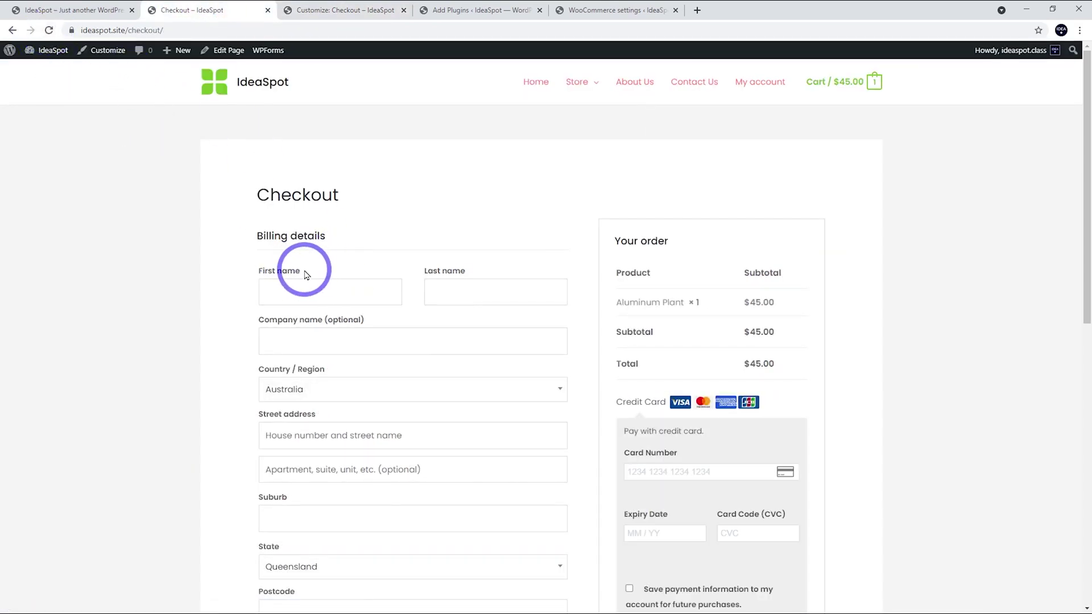
pyautogui.click(435, 11)
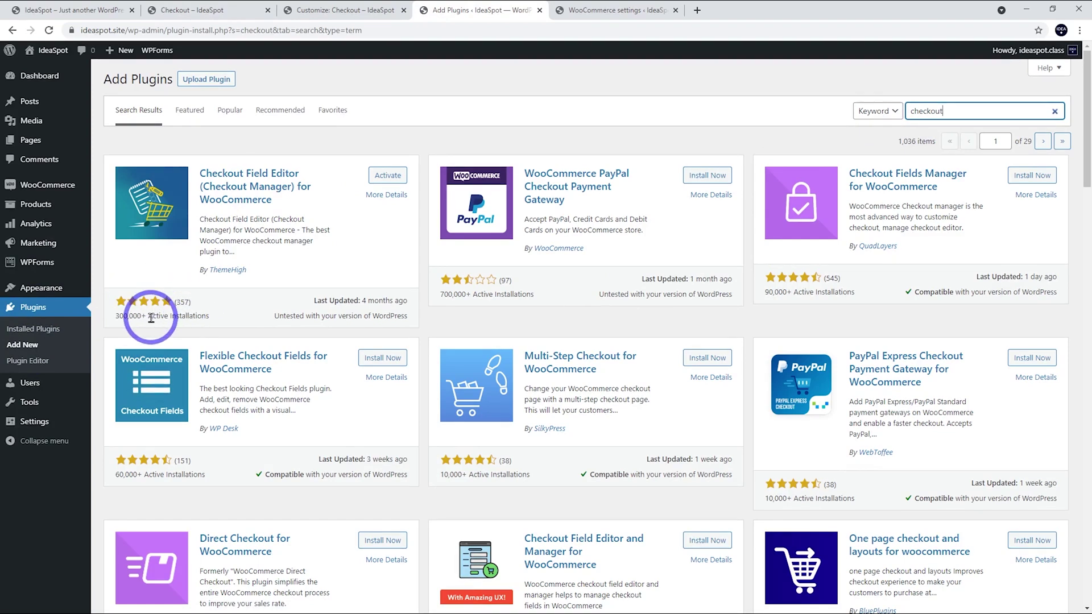
# Activate Checkout Field Editor for WooCommerce and go to its WooCommerce > Checkout Form billing fields
pyautogui.click(388, 176)
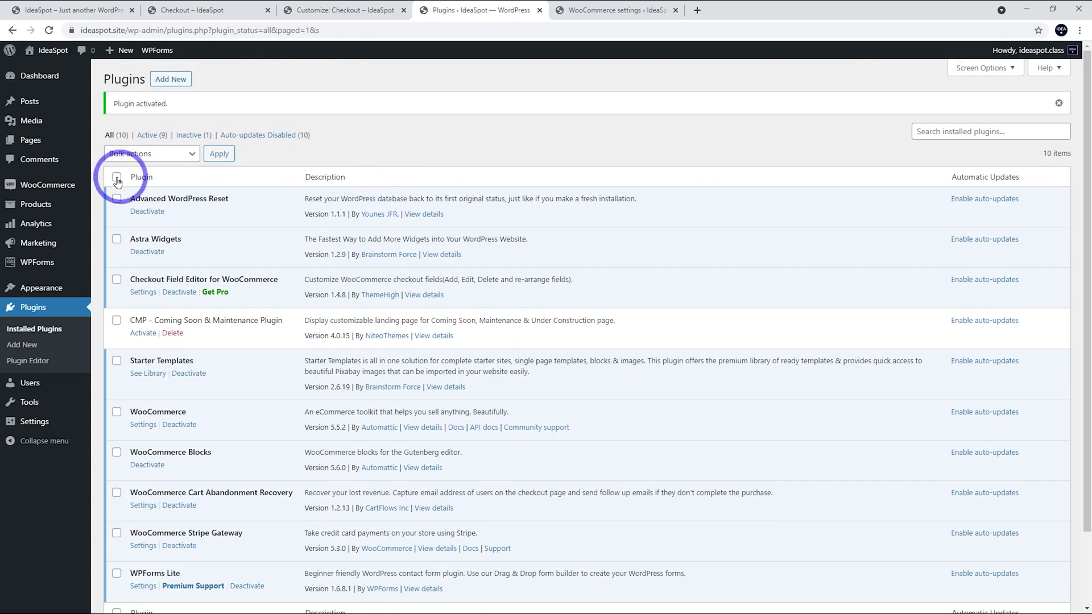
pyautogui.moveTo(66, 190)
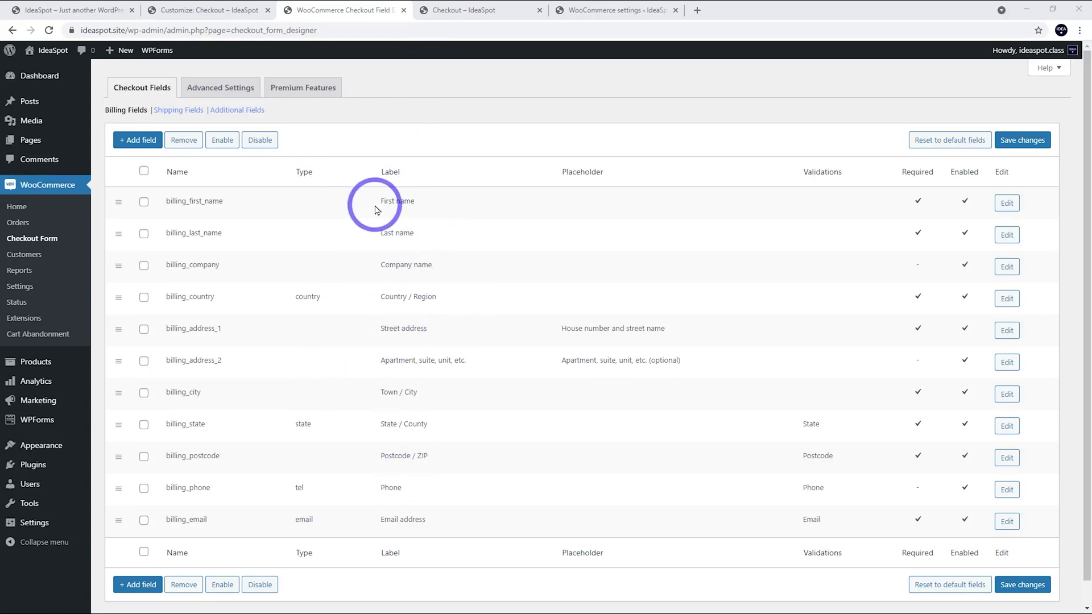
# Scroll through the live checkout form, then look over the Checkout Form billing fields table
pyautogui.click(463, 10)
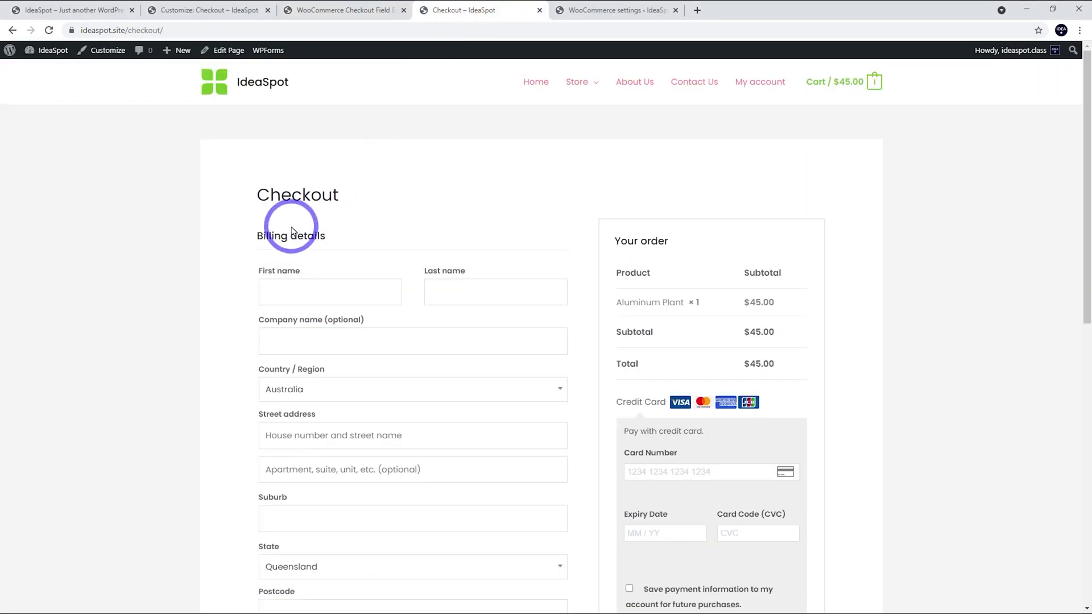
pyautogui.scroll(-2, 291, 230)
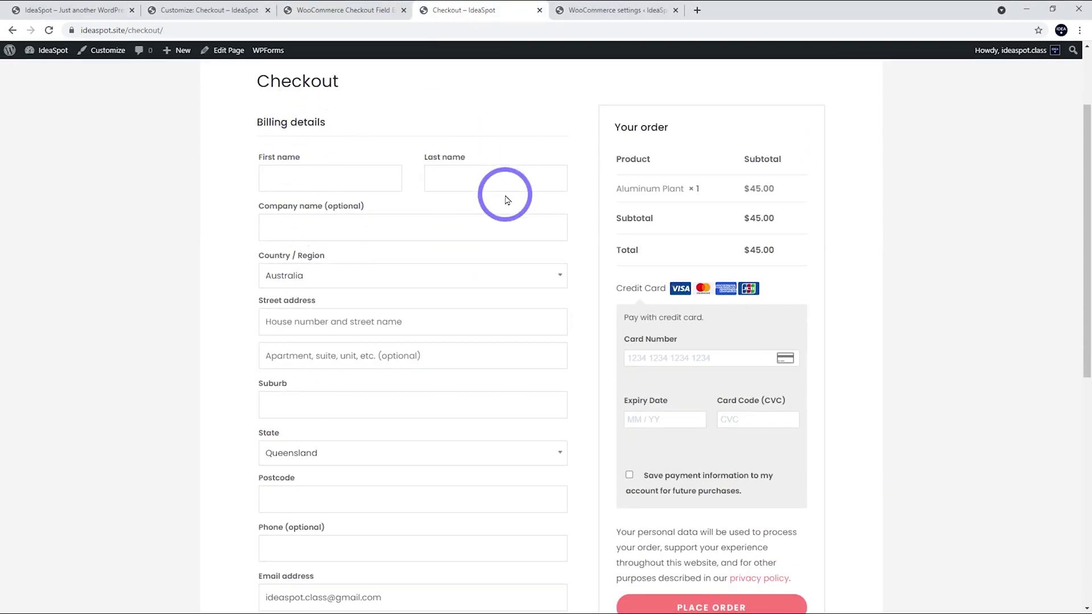
pyautogui.click(341, 10)
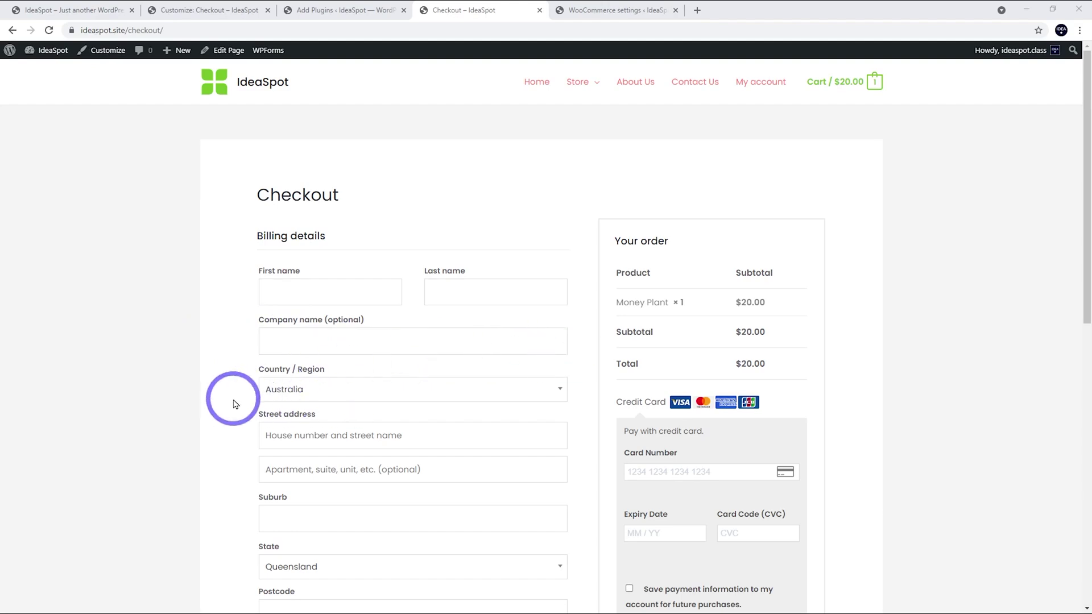
pyautogui.scroll(-2, 558, 392)
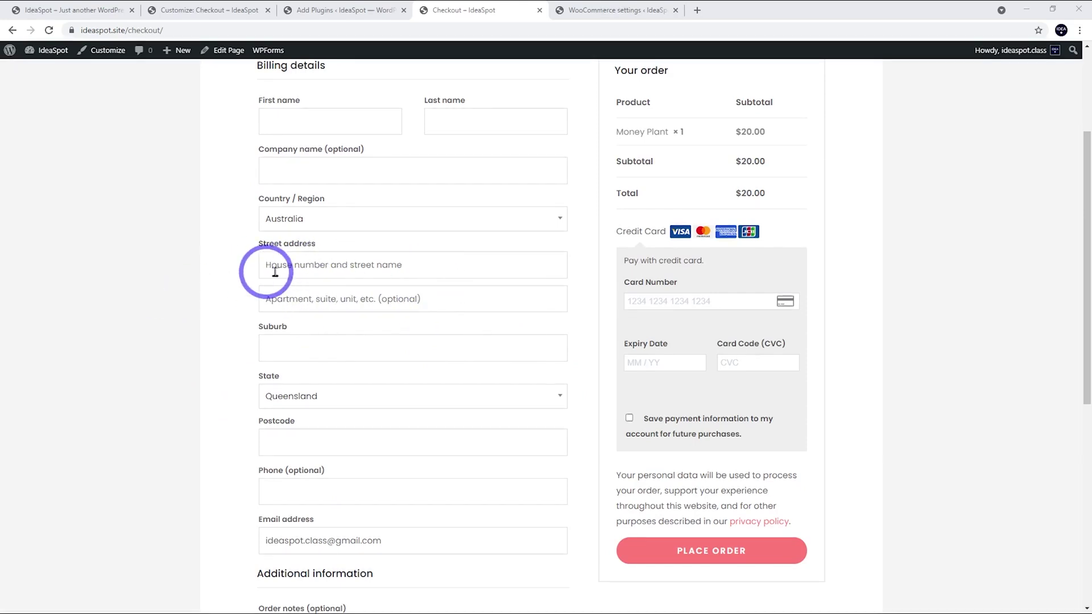
pyautogui.scroll(-1, 449, 273)
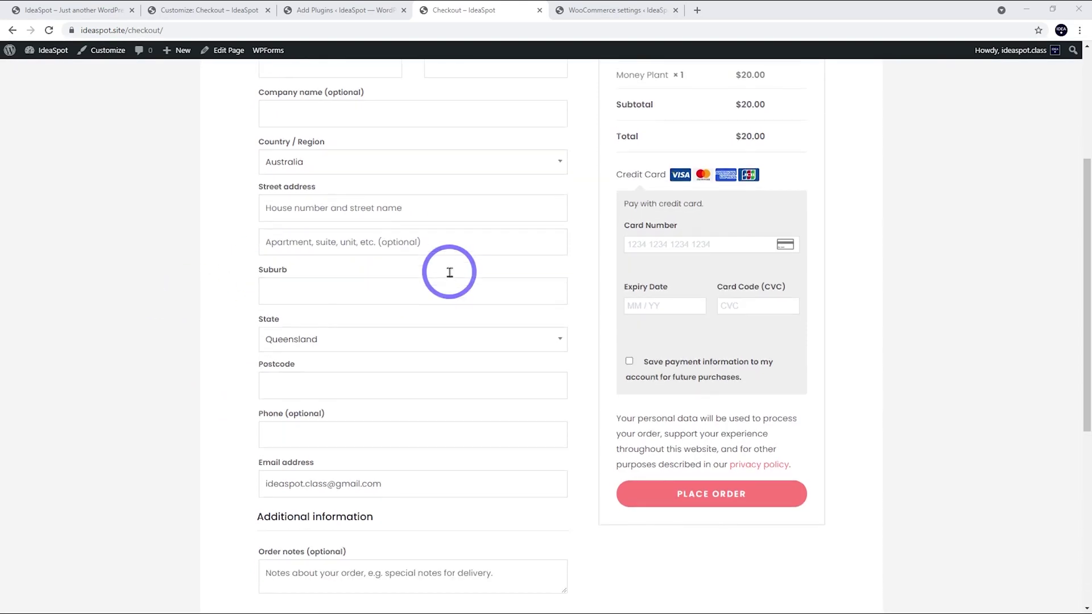
pyautogui.scroll(-1, 451, 274)
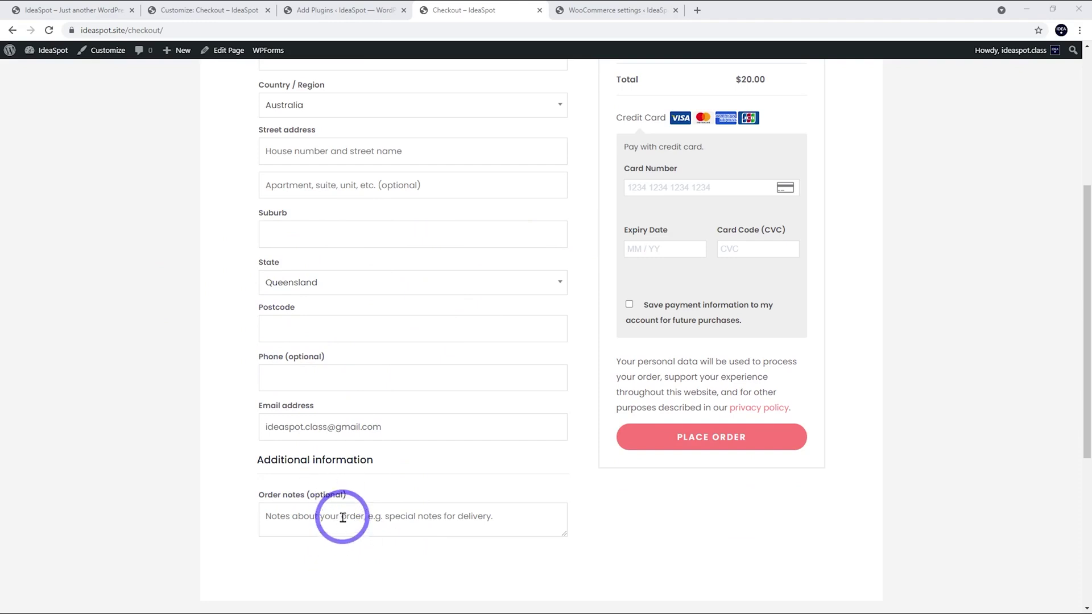
pyautogui.scroll(1, 364, 517)
pyautogui.scroll(3, 367, 517)
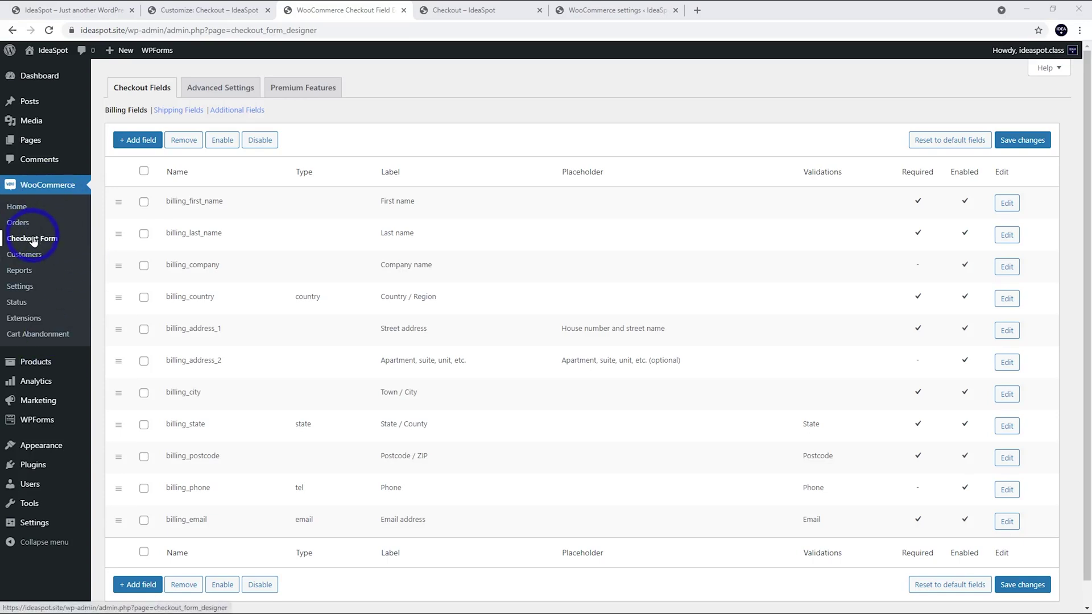
# Remove billing_company, billing_country, billing_address_2 and billing_phone, then view the seven-field checkout
pyautogui.click(144, 268)
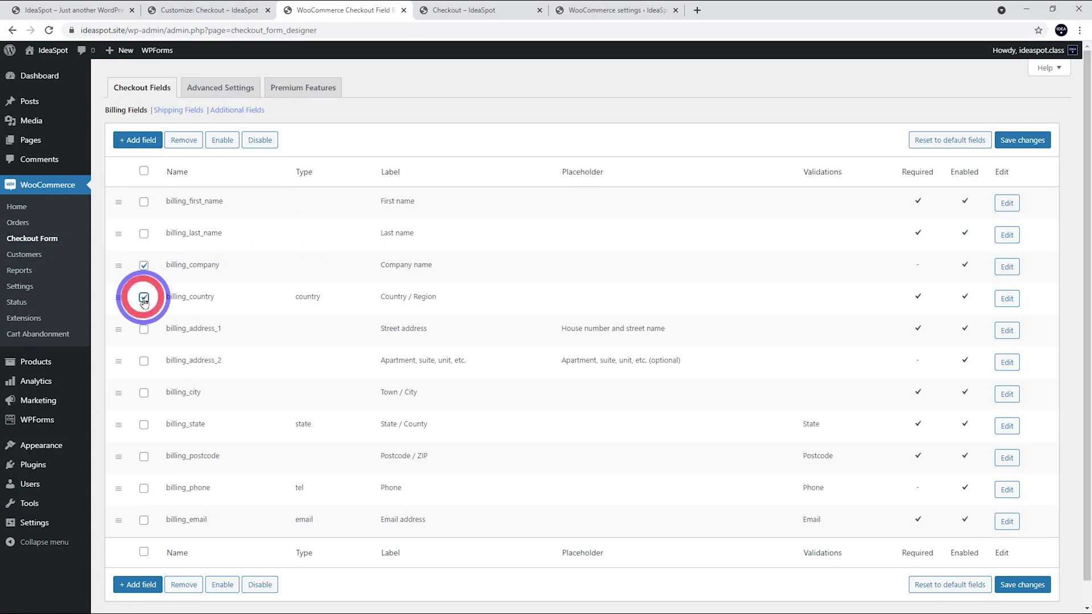
pyautogui.click(144, 361)
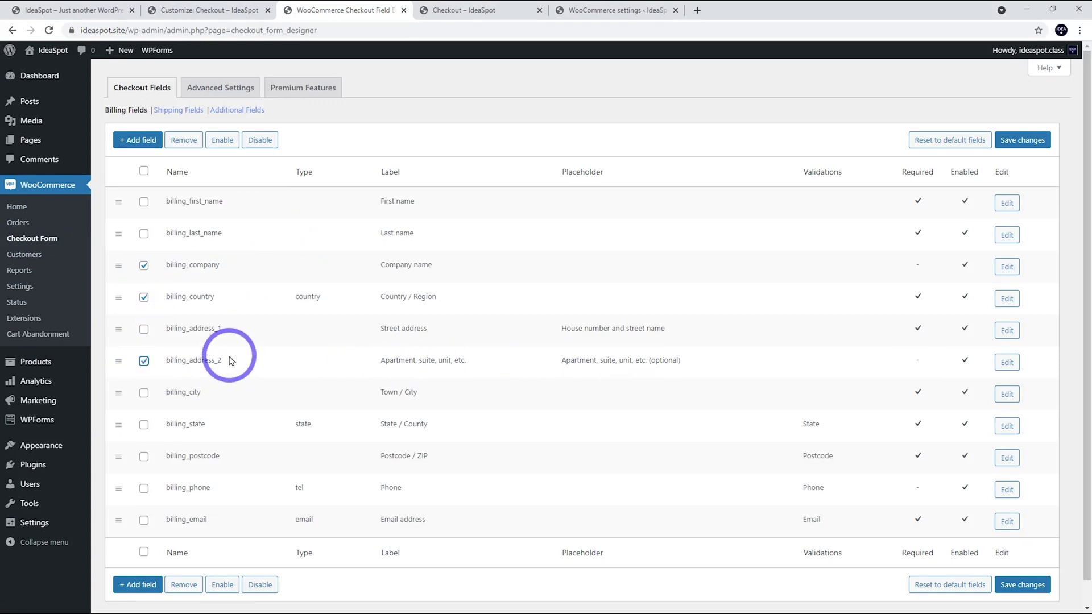
pyautogui.click(144, 490)
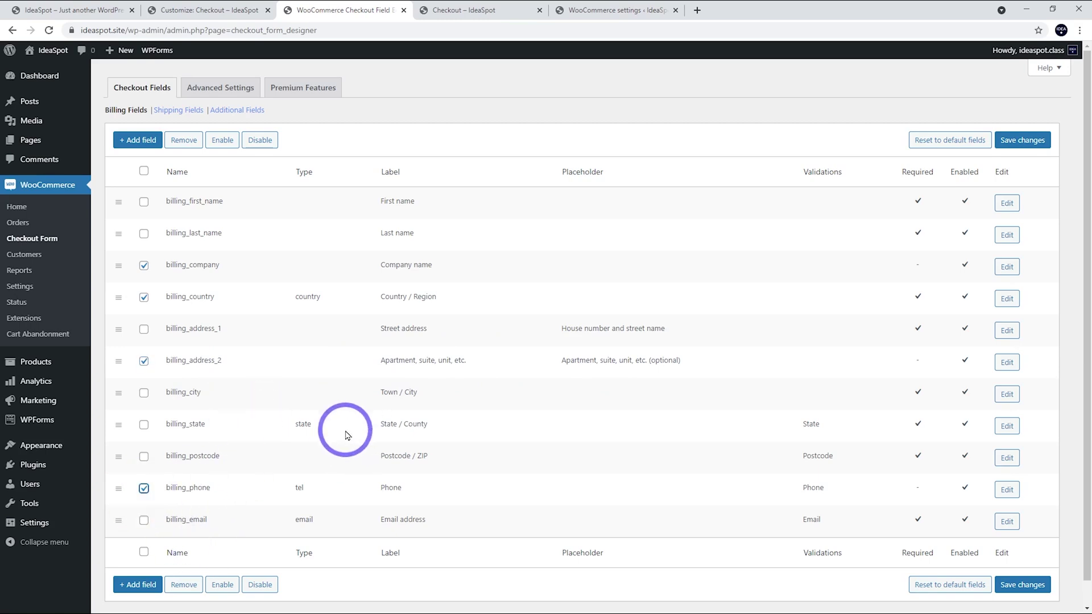
pyautogui.click(178, 140)
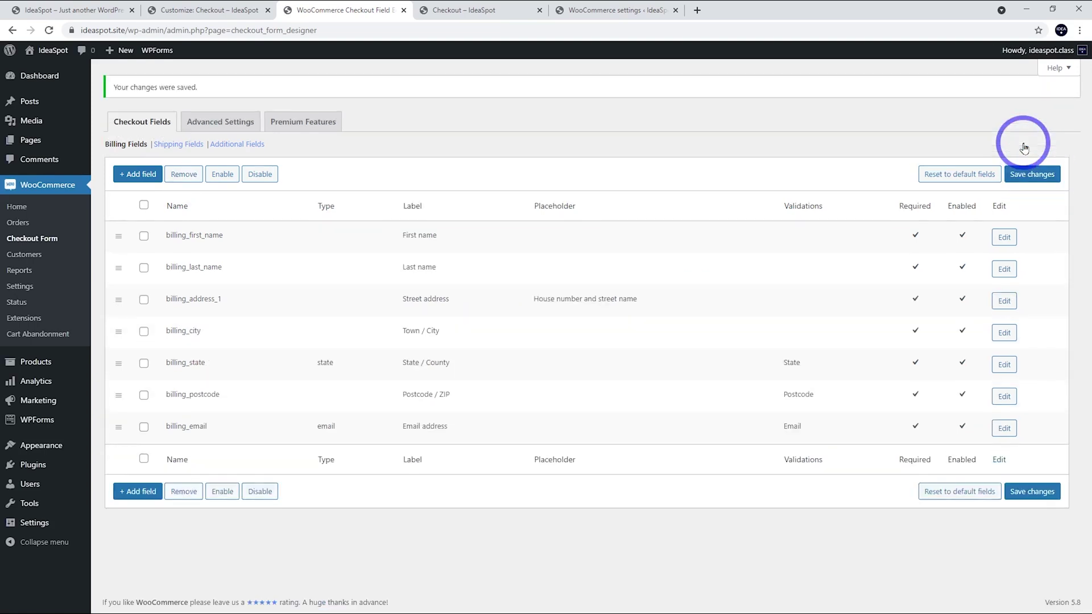
pyautogui.hotkey('ctrl', 'Tab')
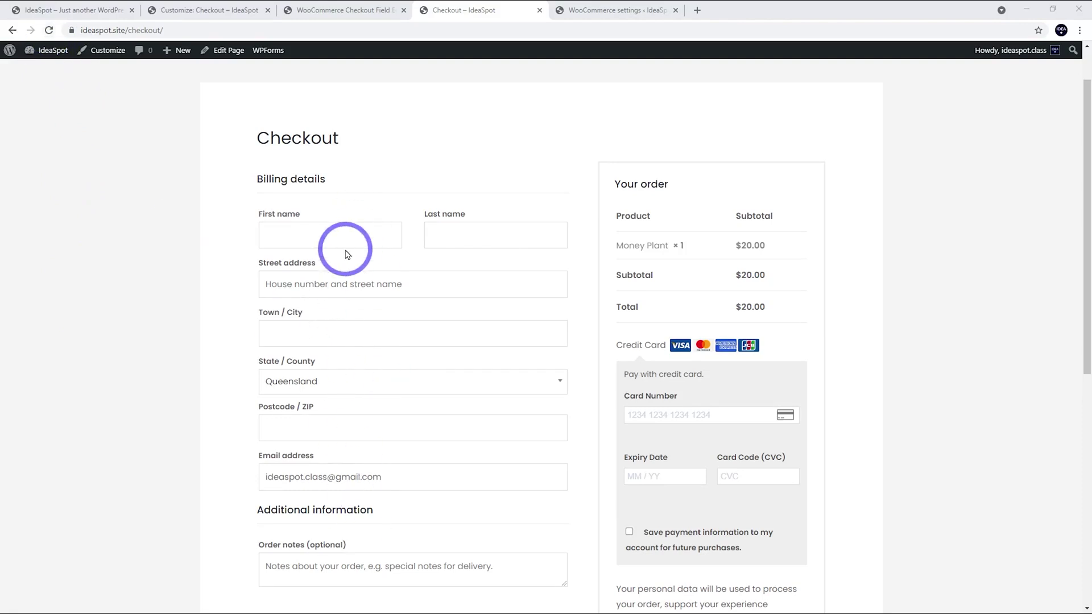
# Check the trimmed checkout's State / County list, keeping Queensland, then go to WooCommerce General settings
pyautogui.scroll(-1, 352, 249)
pyautogui.scroll(2, 386, 244)
pyautogui.scroll(-1, 336, 370)
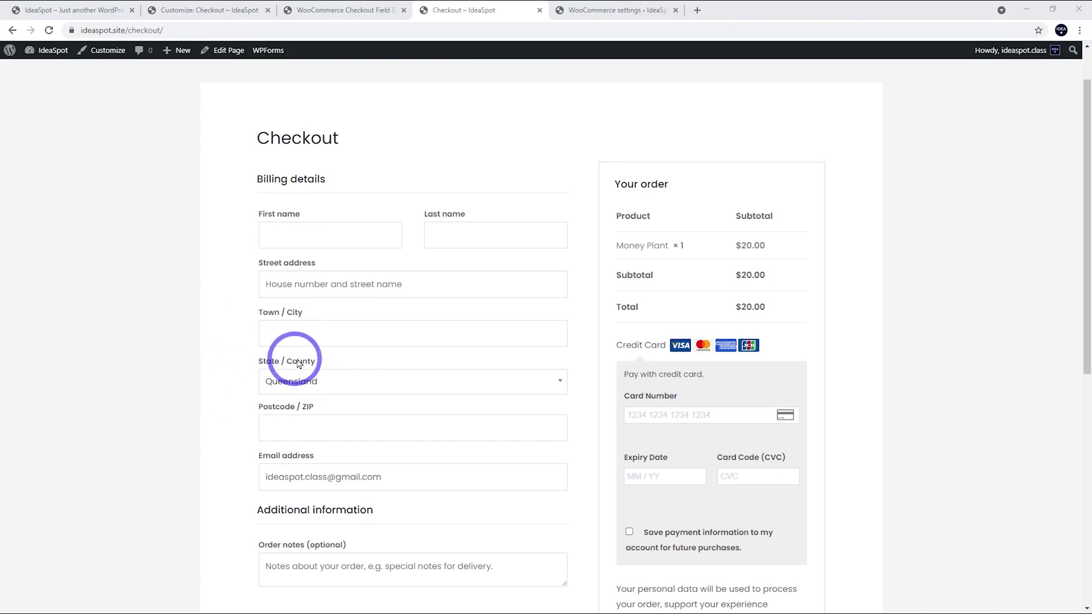
pyautogui.click(297, 380)
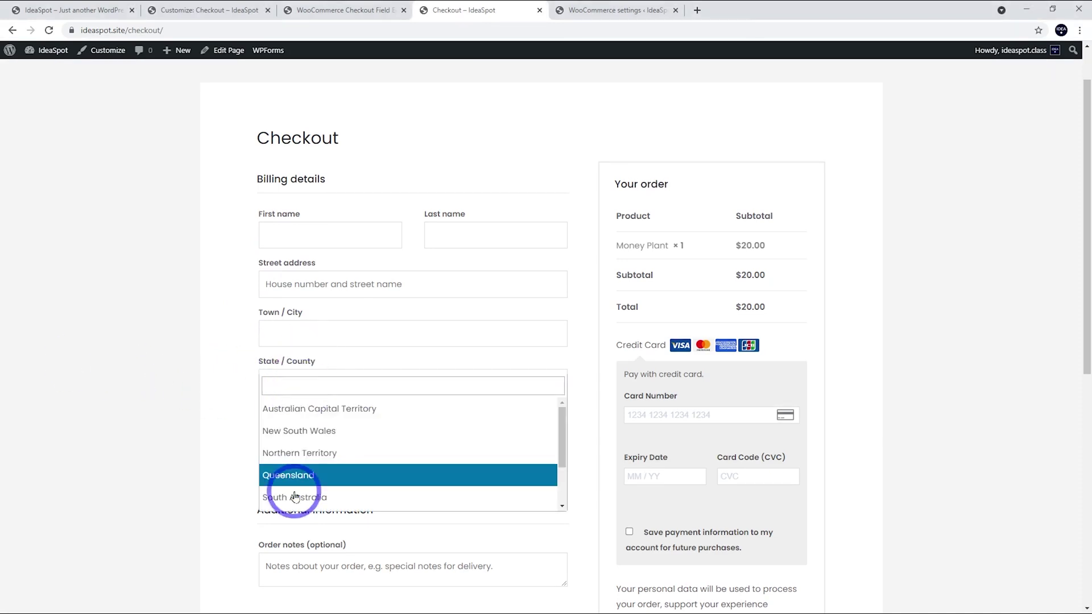
pyautogui.click(163, 359)
pyautogui.click(569, 11)
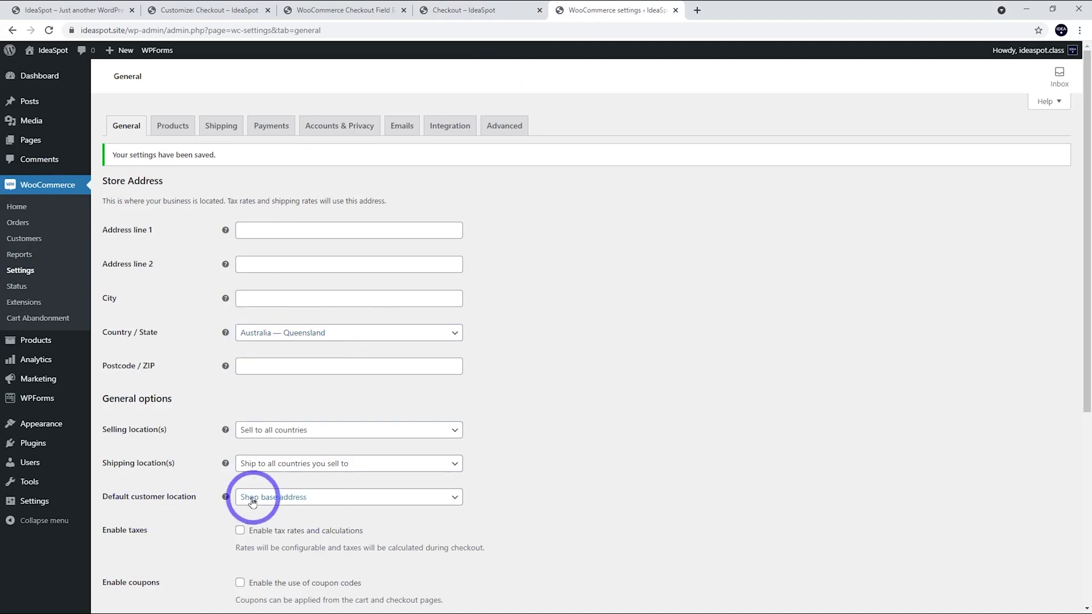
# Leave Default customer location as Shop base address and return to the Checkout – IdeaSpot page
pyautogui.click(277, 505)
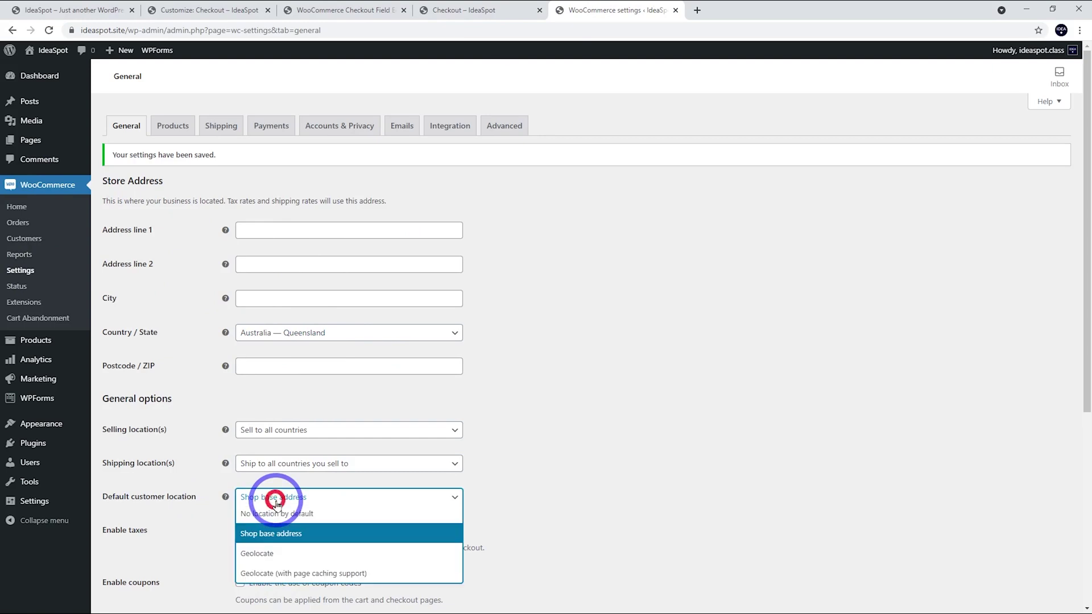
pyautogui.click(484, 497)
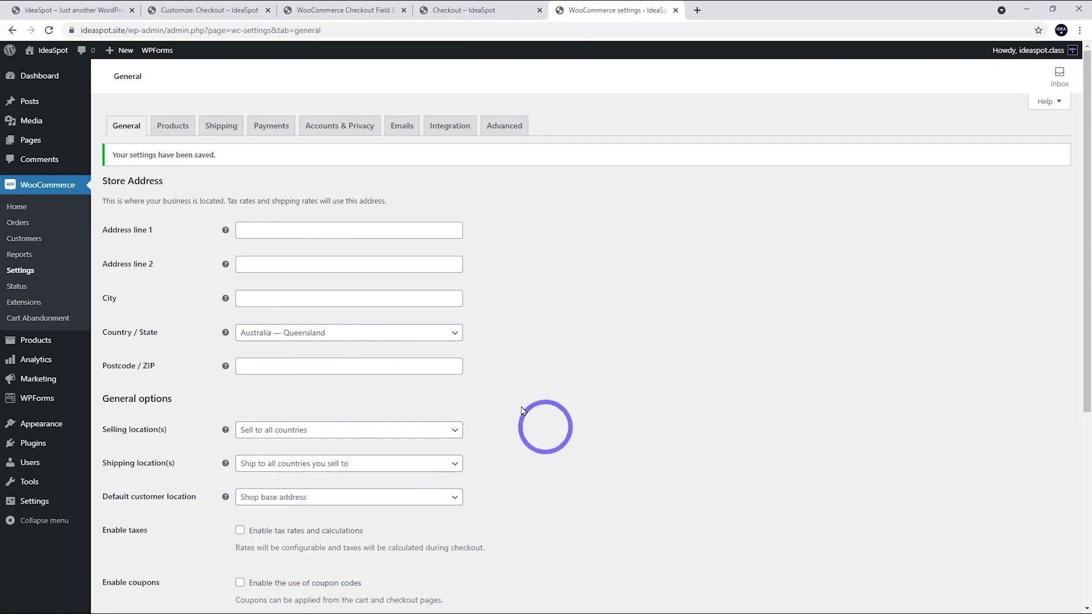
pyautogui.click(456, 20)
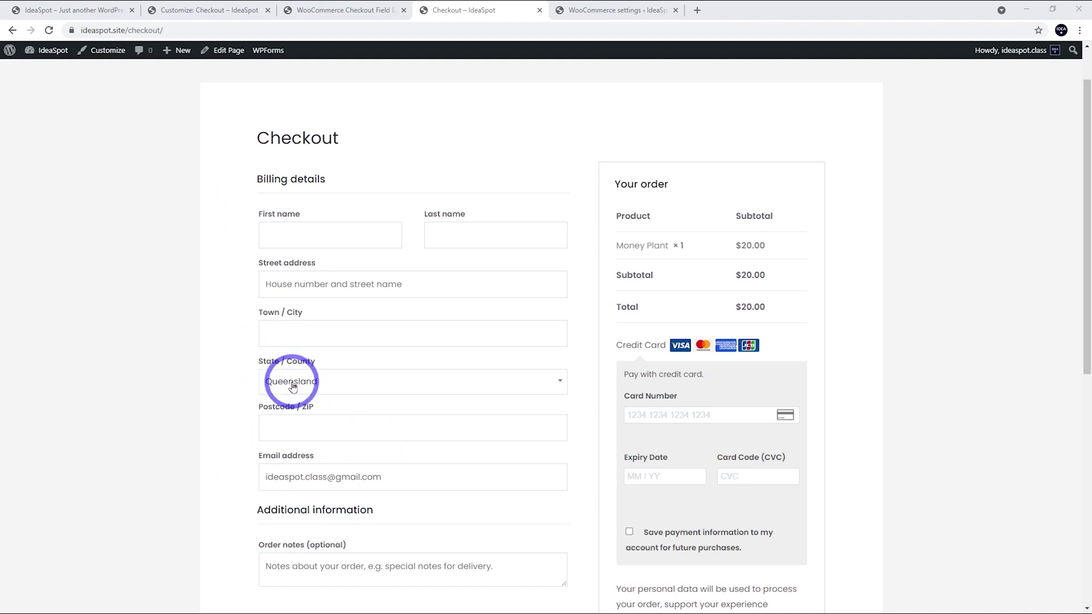
# Shorten the billing_state label from 'State / County' to 'State' and save it
pyautogui.click(341, 11)
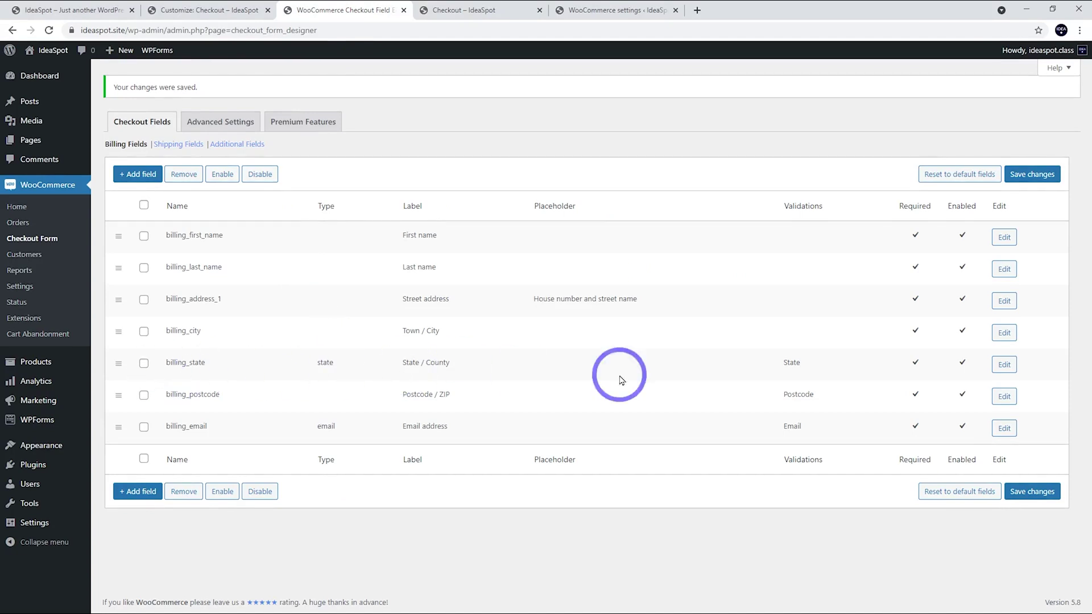
pyautogui.click(1004, 364)
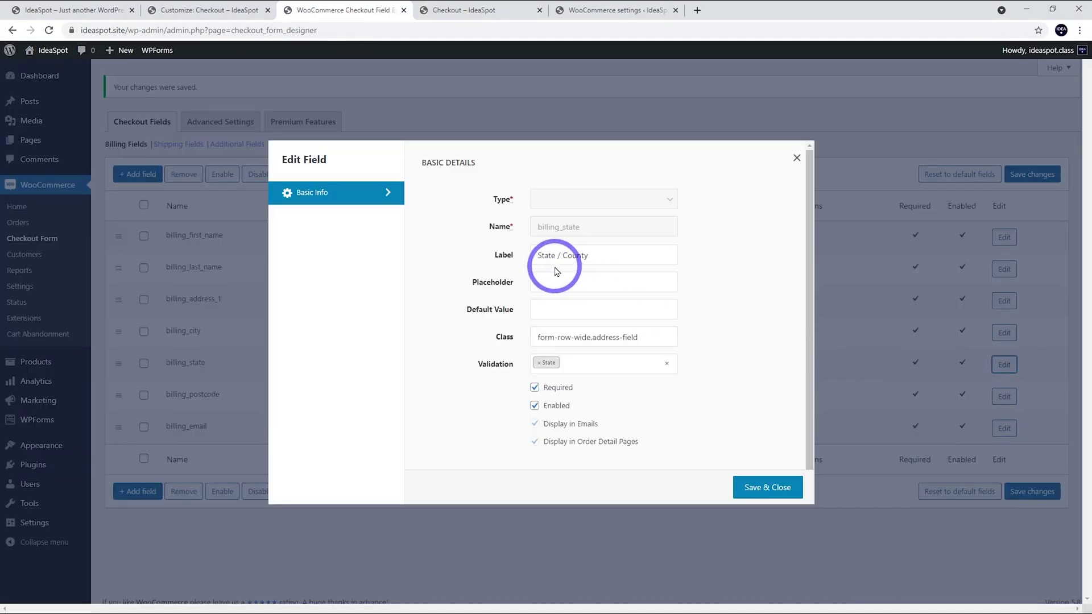
pyautogui.moveTo(557, 253); pyautogui.dragTo(627, 255)
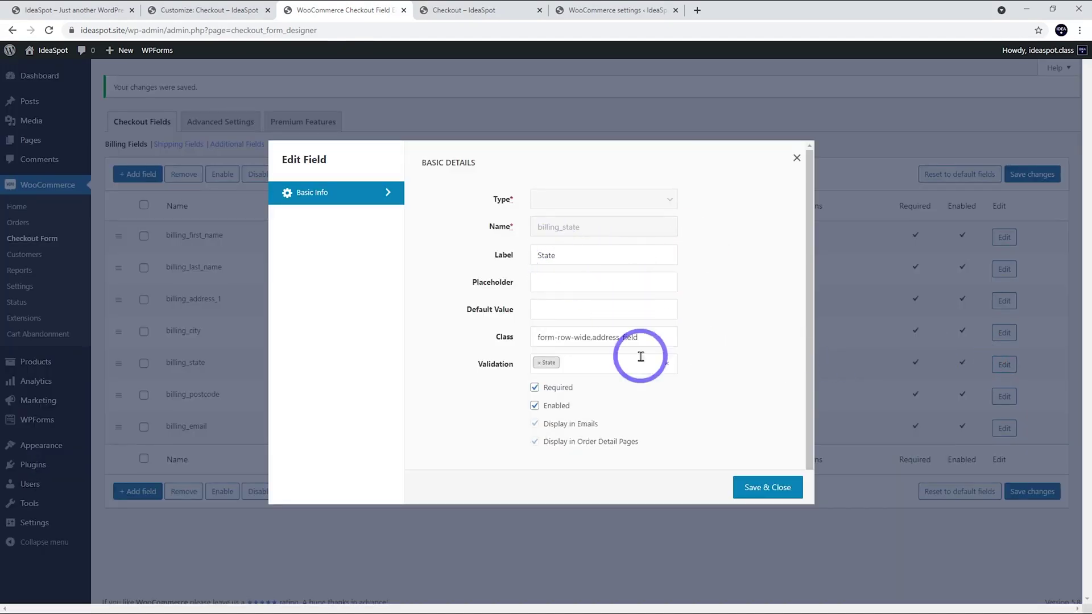
pyautogui.click(754, 488)
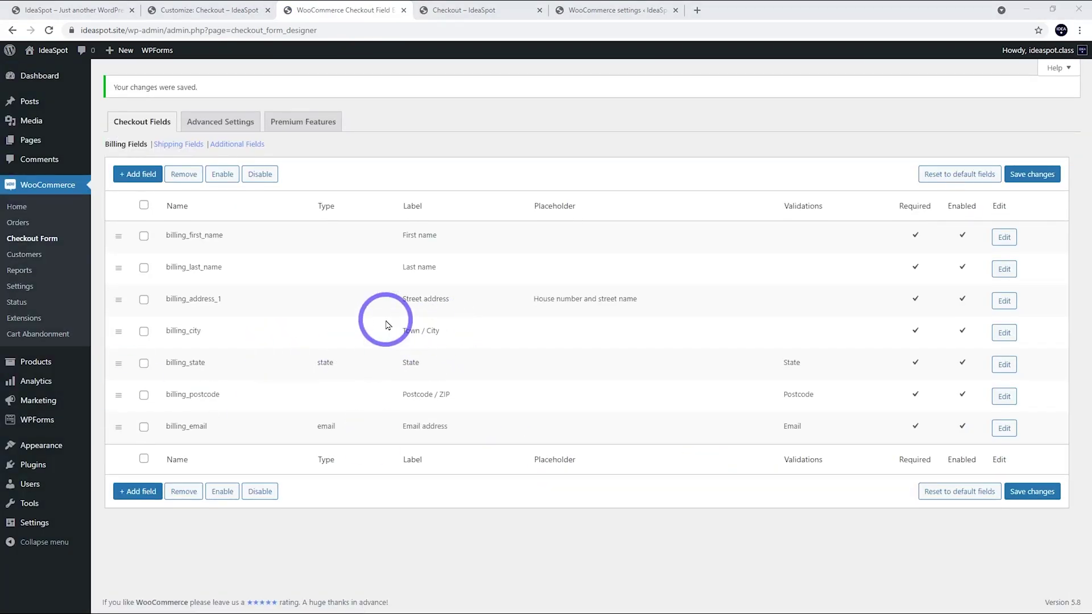
# Relabel the billing_city field from 'Town / City' to 'Suburb' and save it
pyautogui.click(1004, 333)
pyautogui.tripleClick(638, 264)
pyautogui.write('Suburb')
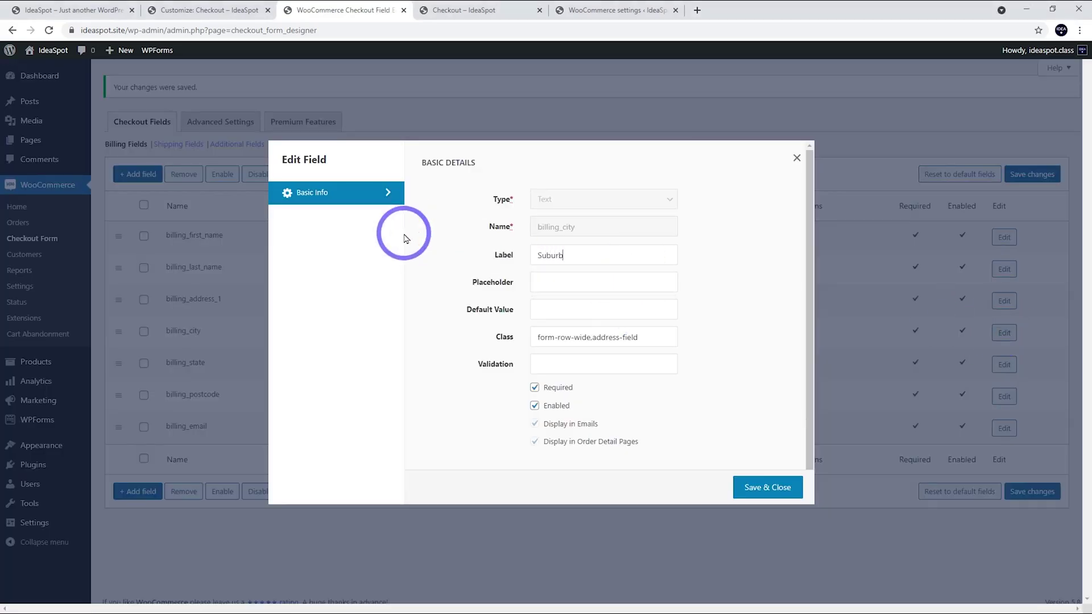
pyautogui.click(777, 494)
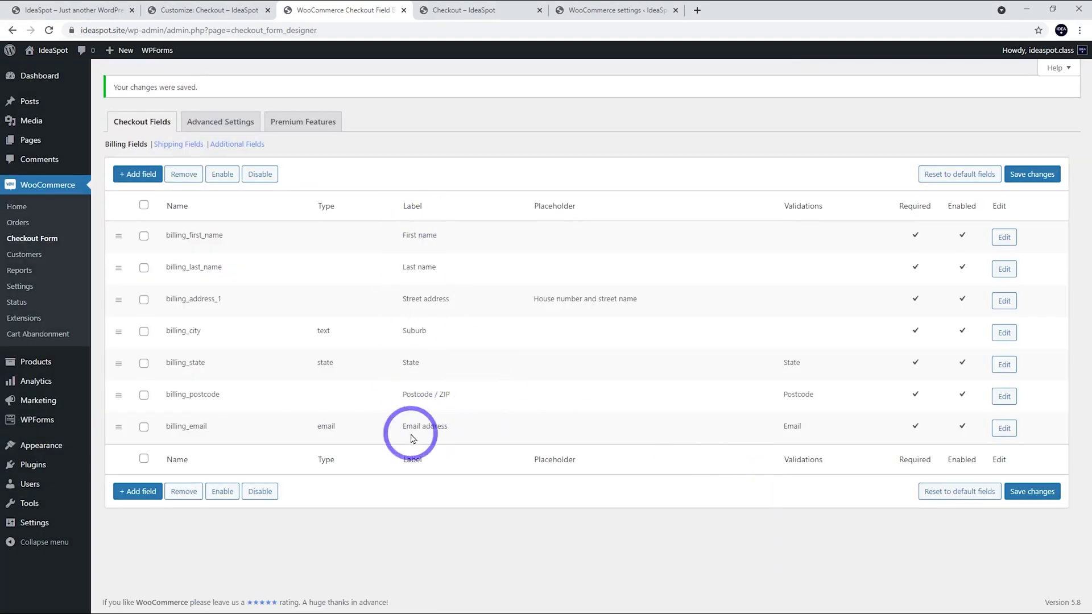
# Reload the live checkout to see the State and Suburb labels, then return to the field editor
pyautogui.click(437, 7)
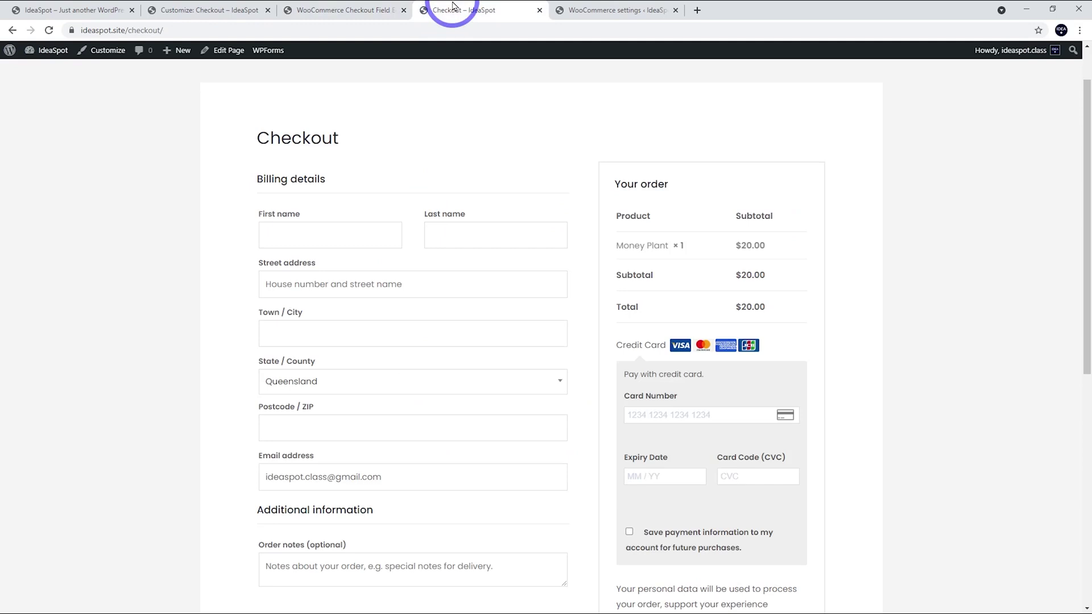
pyautogui.click(49, 31)
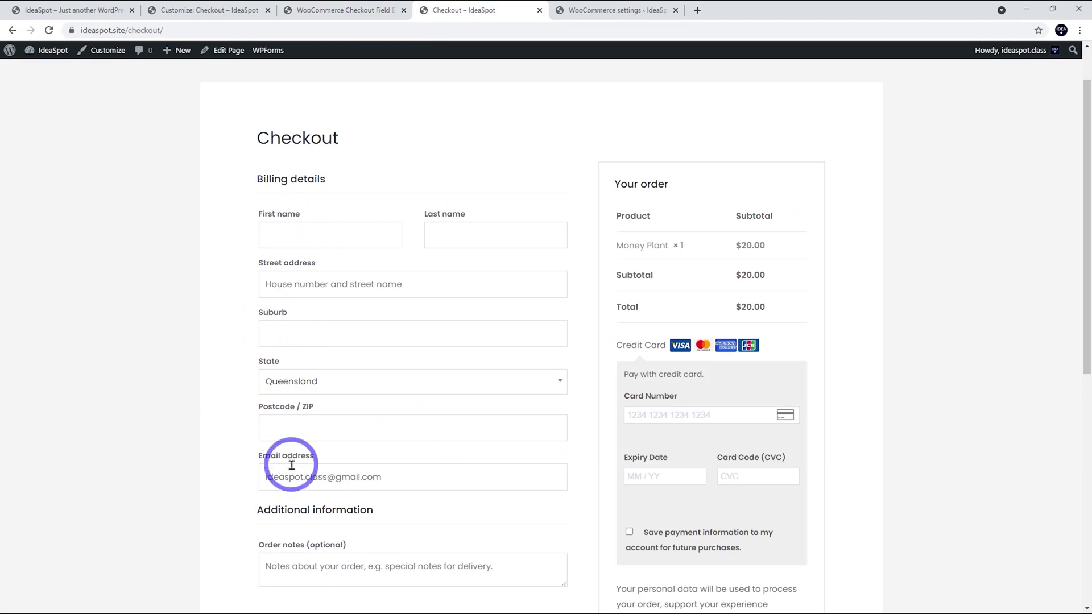
pyautogui.click(369, 10)
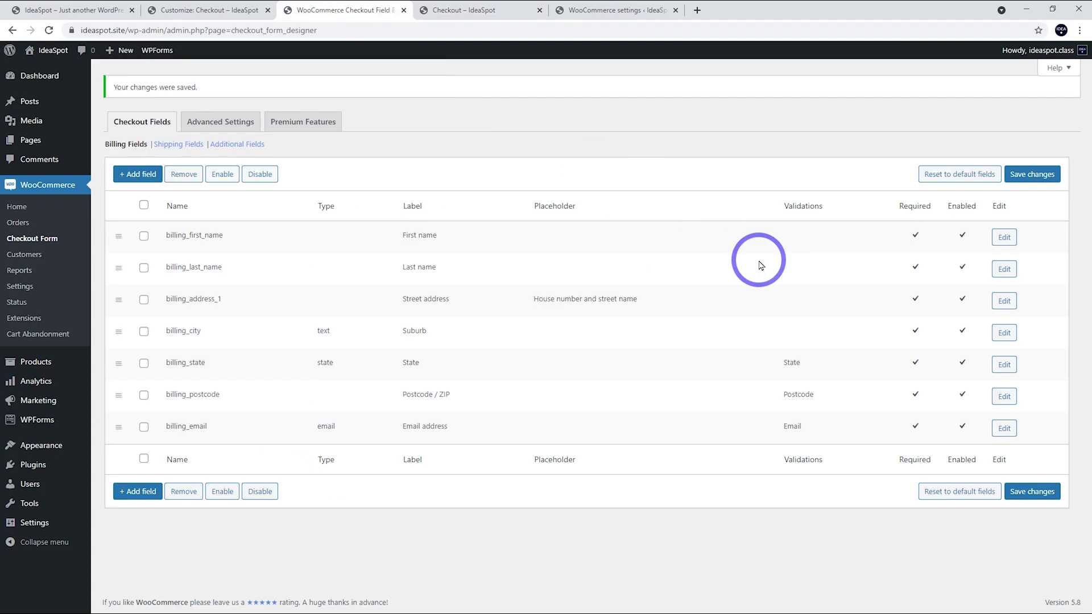
# Create a billing_nickname text field with label and placeholder both set to 'Nickname', and save it
pyautogui.click(137, 174)
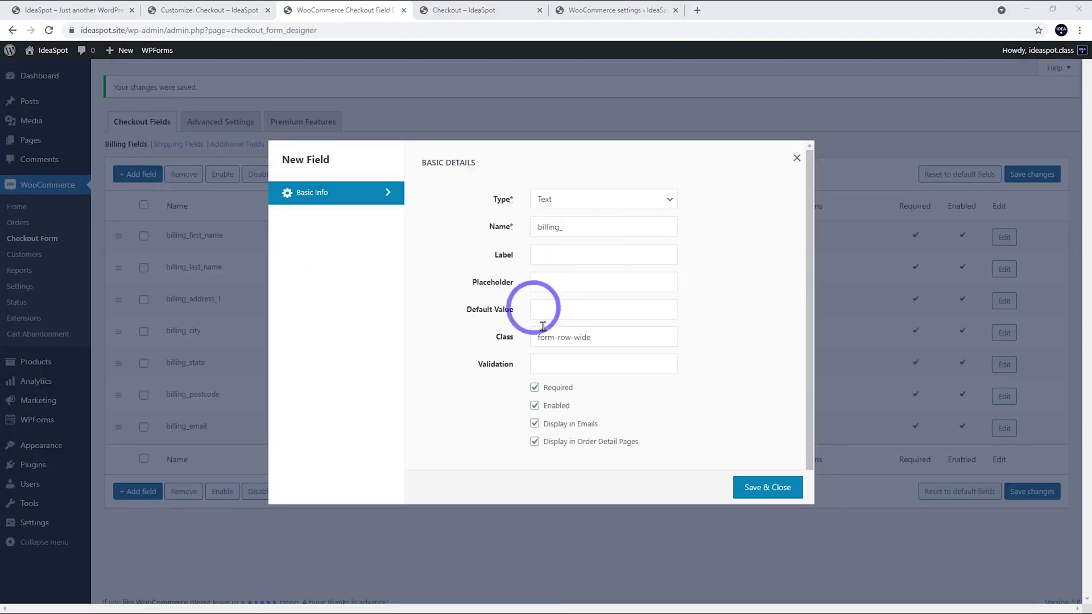
pyautogui.click(581, 228)
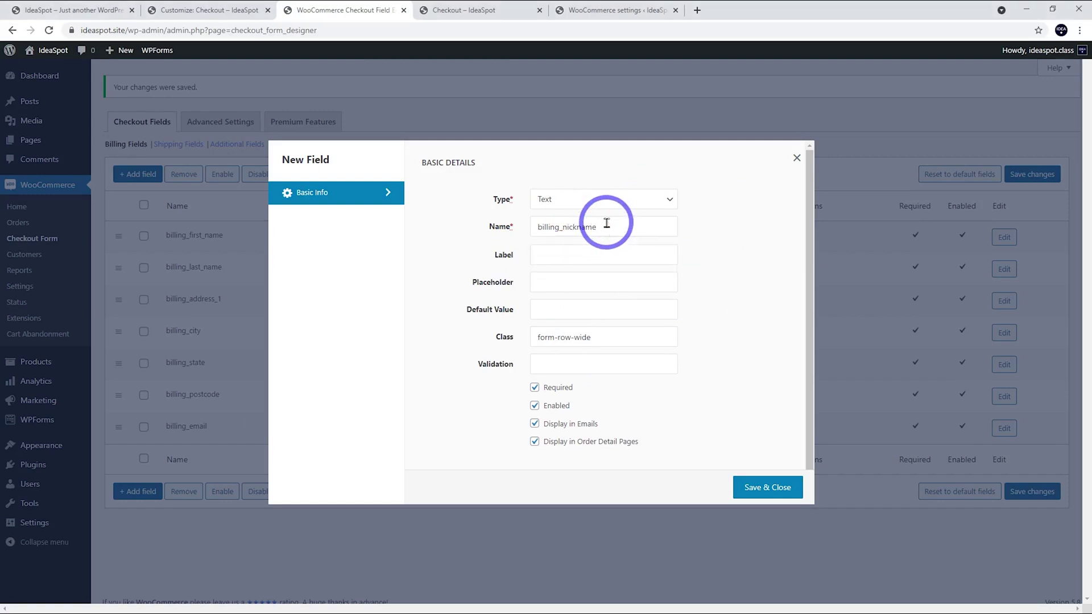
pyautogui.click(550, 255)
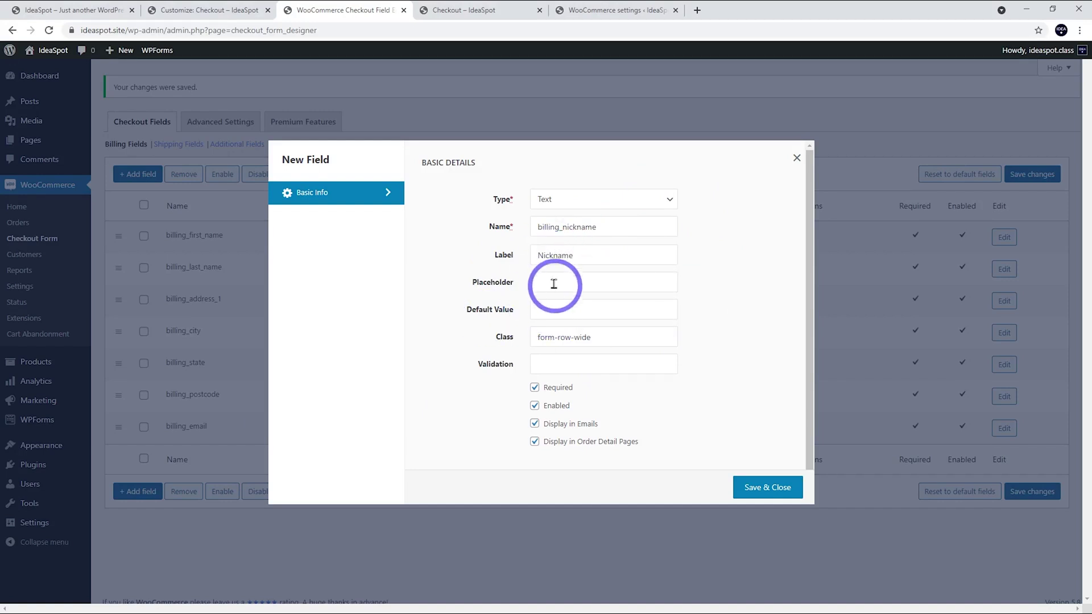
pyautogui.doubleClick(557, 257)
pyautogui.click(553, 279)
pyautogui.write('Nickname')
pyautogui.click(718, 298)
pyautogui.click(766, 488)
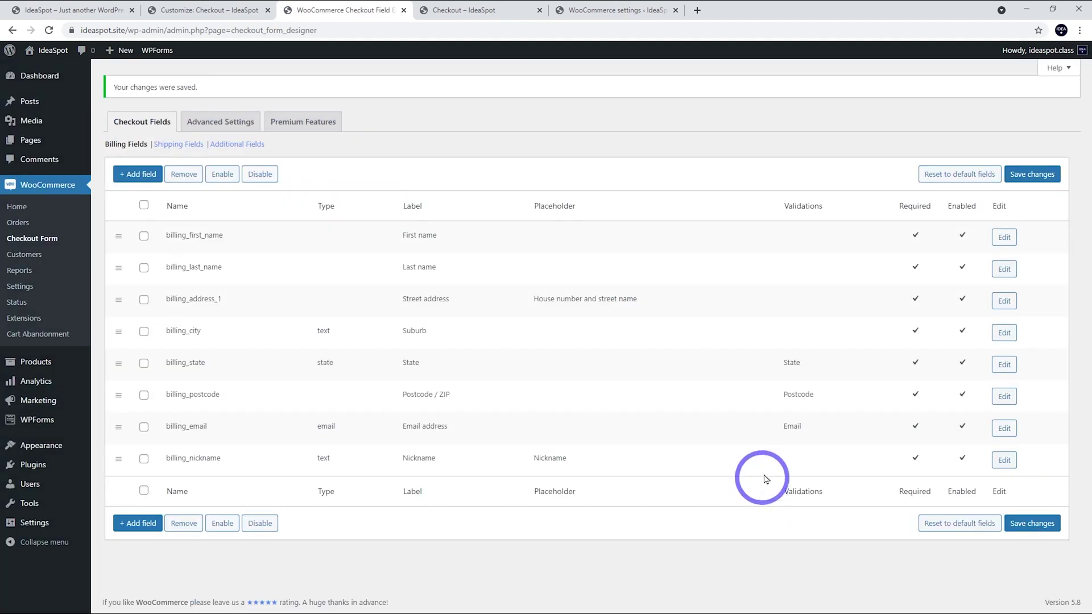
pyautogui.click(465, 8)
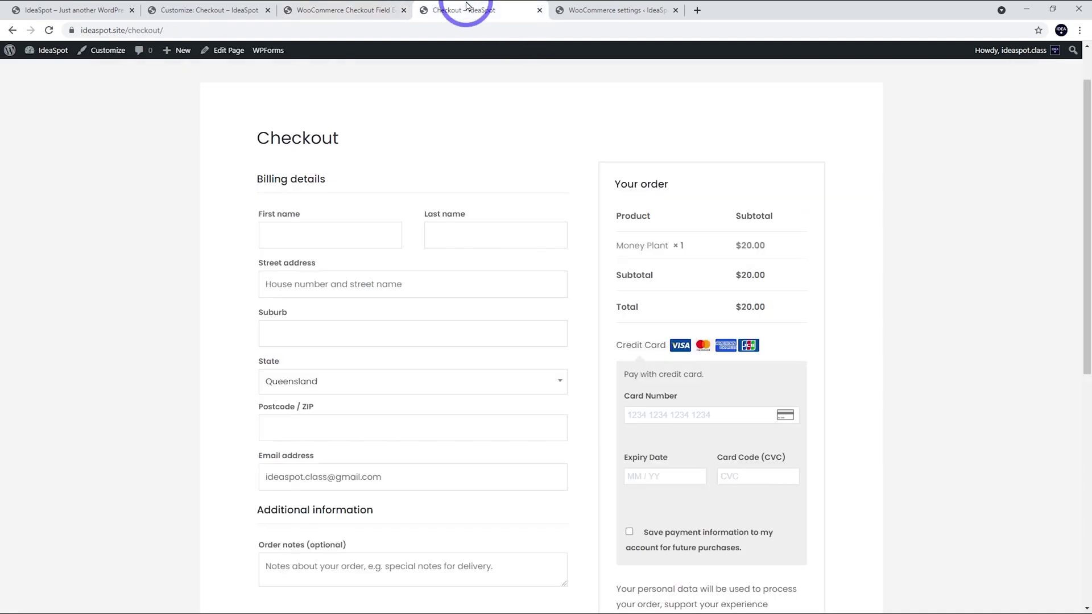
# Reload the live checkout to see where the new Nickname field appears
pyautogui.click(40, 38)
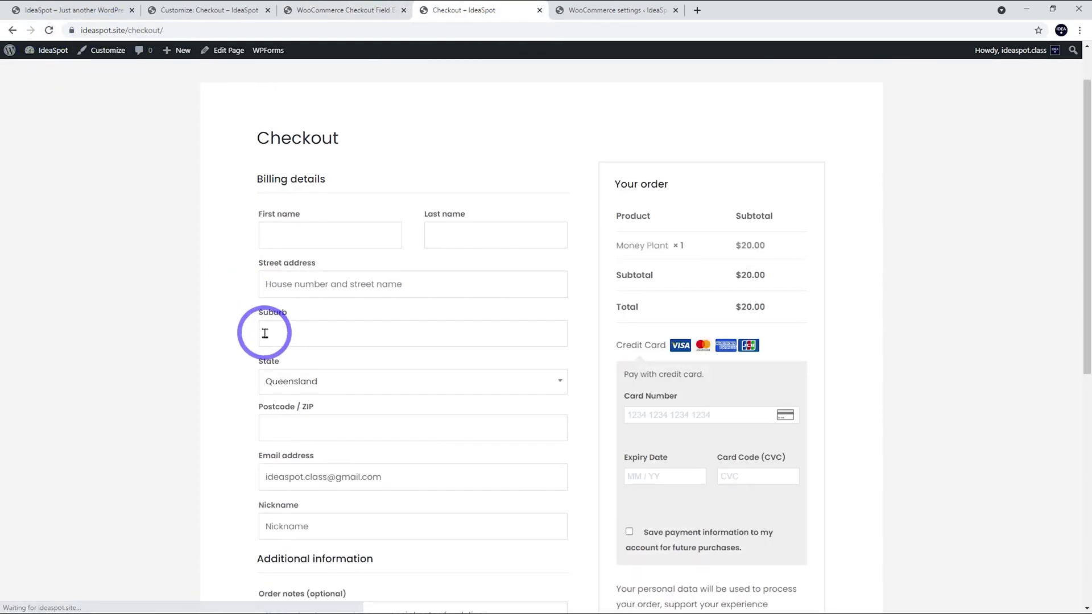
pyautogui.scroll(-2, 267, 336)
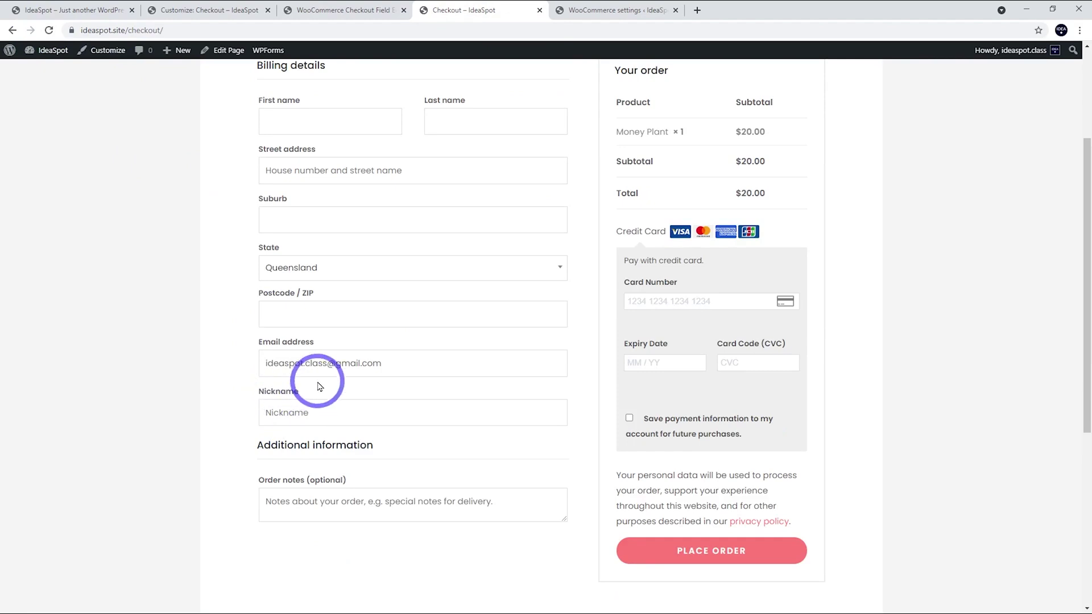
pyautogui.click(315, 7)
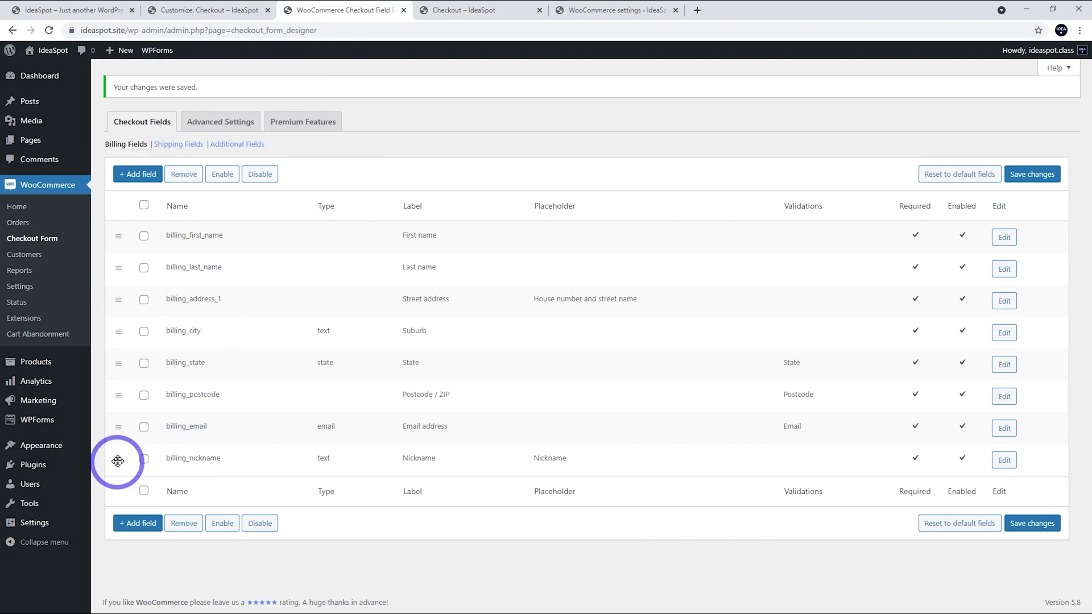
# Drag billing_nickname below billing_last_name and reload the checkout to confirm the new order
pyautogui.moveTo(118, 458); pyautogui.dragTo(108, 289)
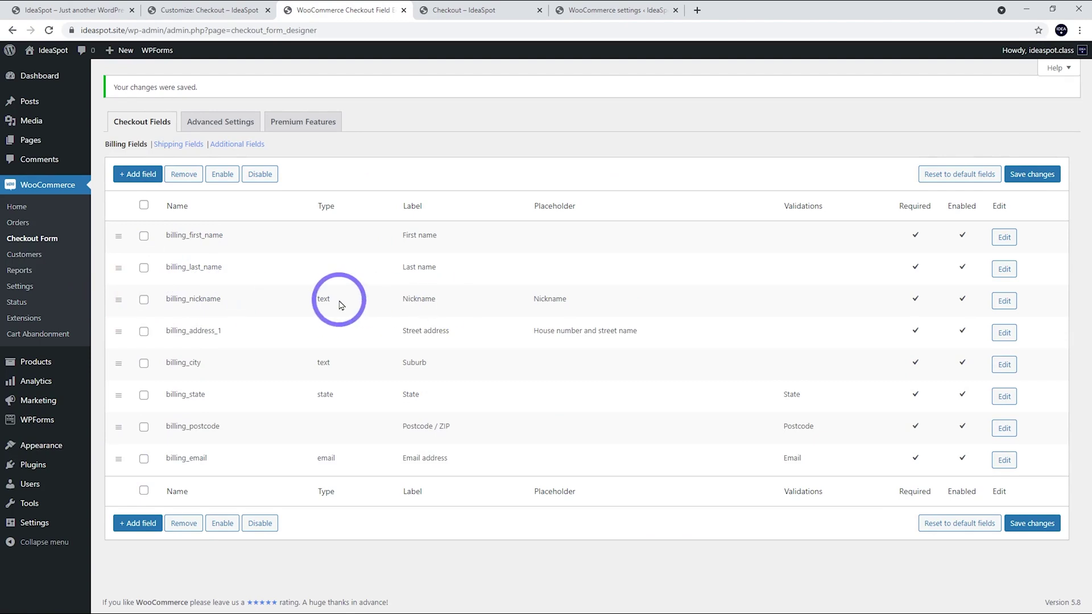
pyautogui.click(470, 8)
pyautogui.click(49, 31)
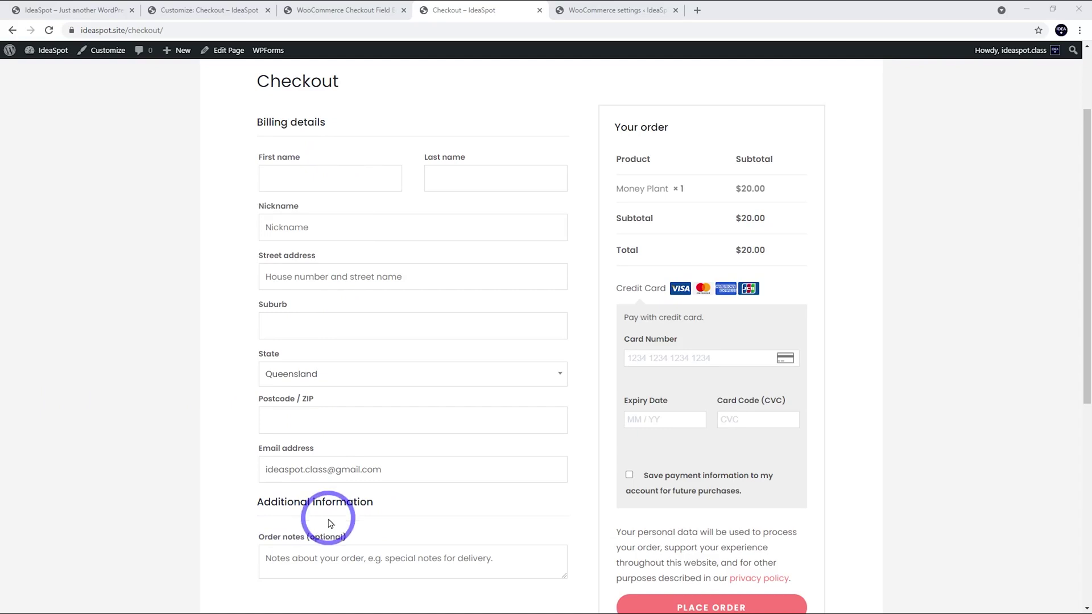
# Remove the order_comments field from Additional Fields, save, and reload the checkout to confirm it's gone
pyautogui.click(359, 10)
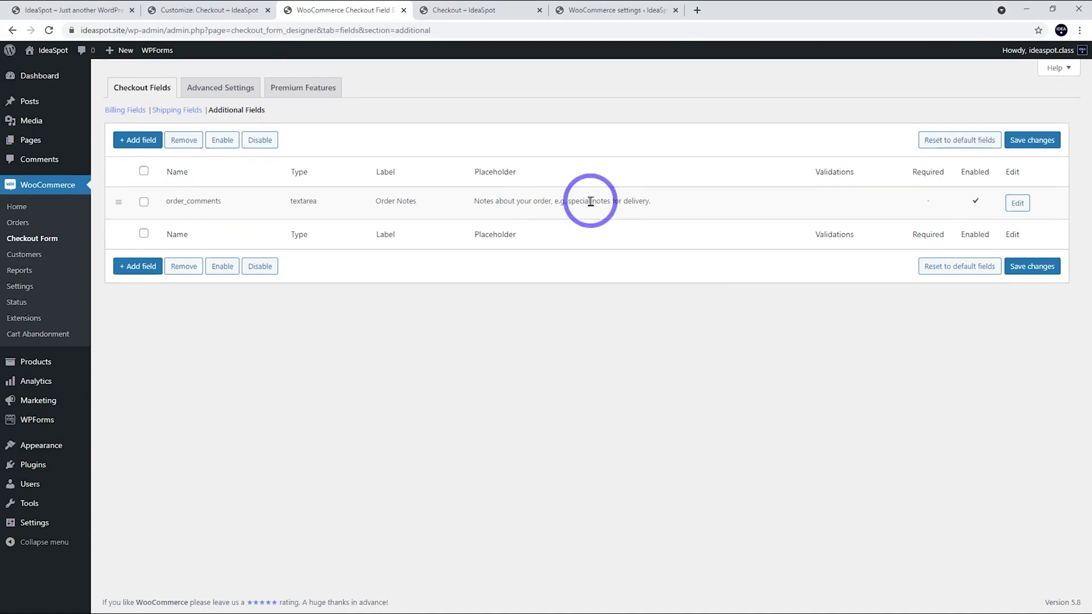
pyautogui.click(144, 203)
pyautogui.click(184, 140)
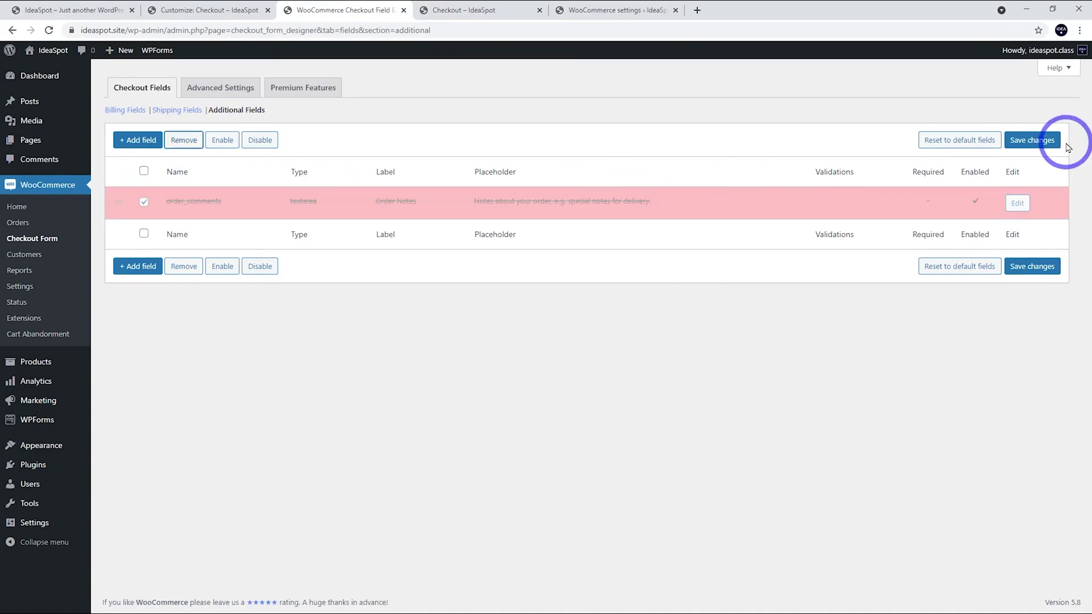
pyautogui.click(1044, 142)
pyautogui.click(449, 10)
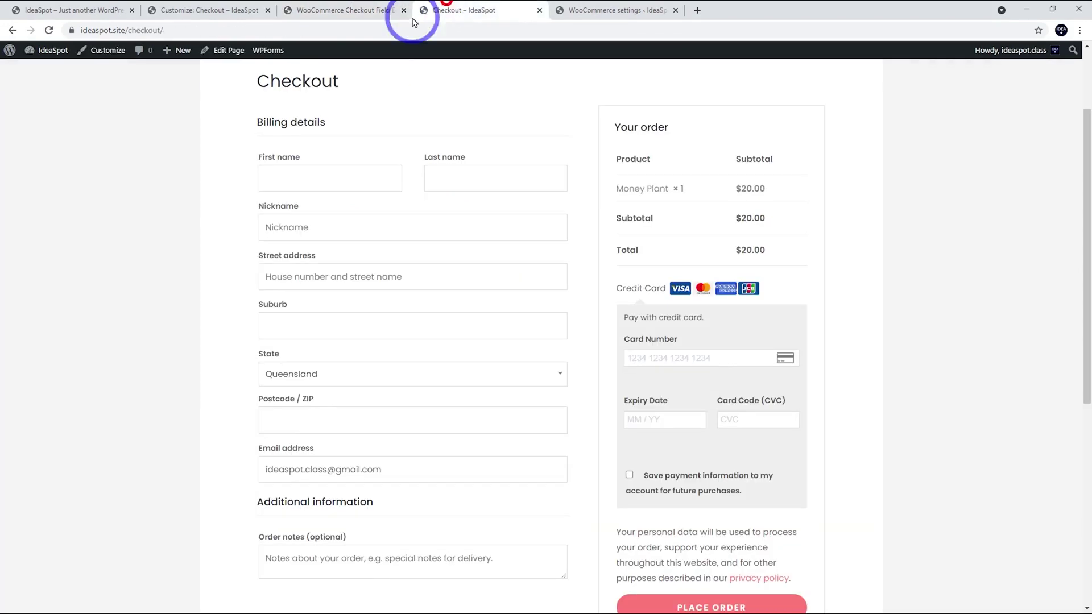
pyautogui.click(48, 30)
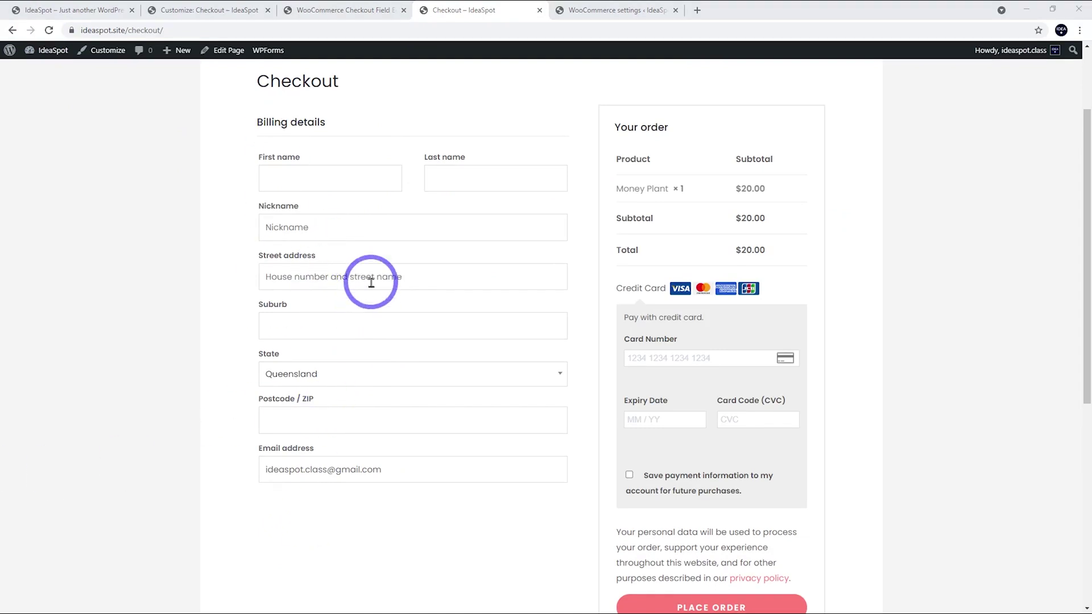
# Remove the billing_nickname field from Billing Fields and save the changes
pyautogui.click(353, 10)
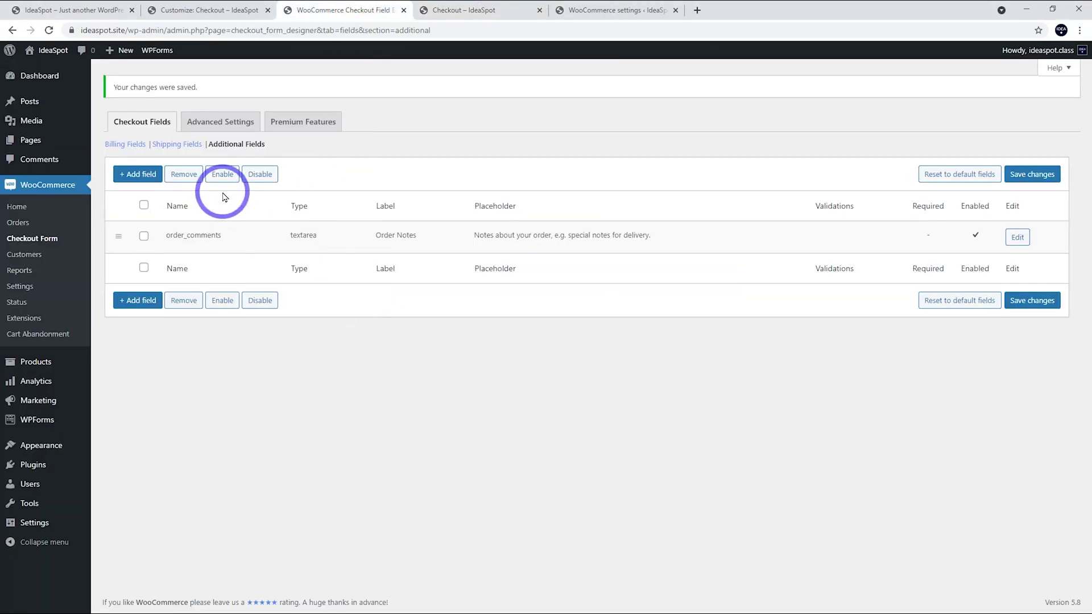
pyautogui.click(121, 145)
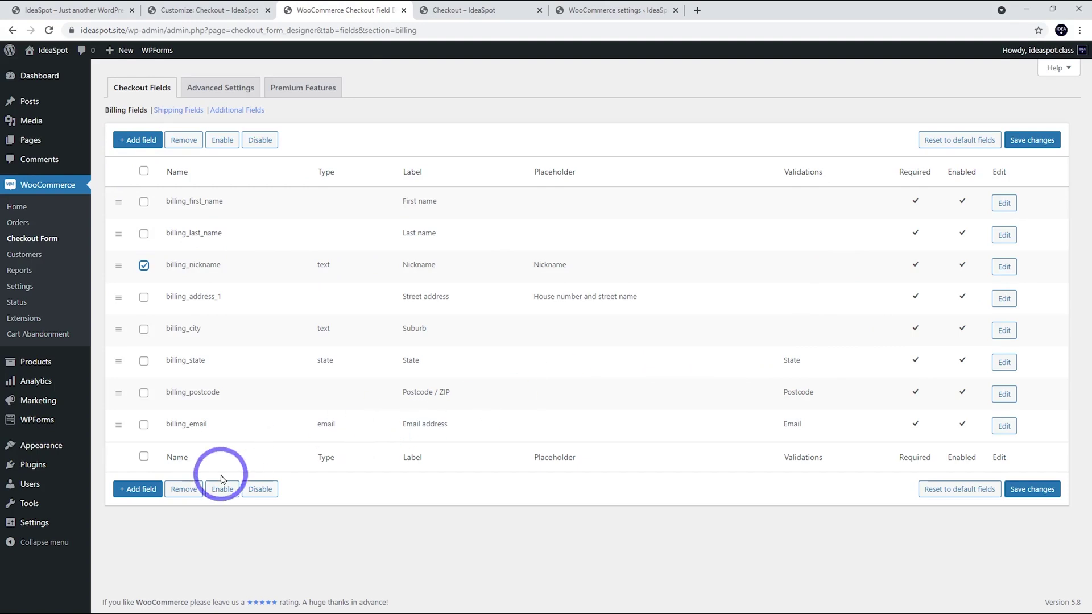
pyautogui.click(189, 487)
pyautogui.click(1021, 146)
# Add a new Select billing field named billing_how, labelled 'How did you find us?'
pyautogui.click(136, 175)
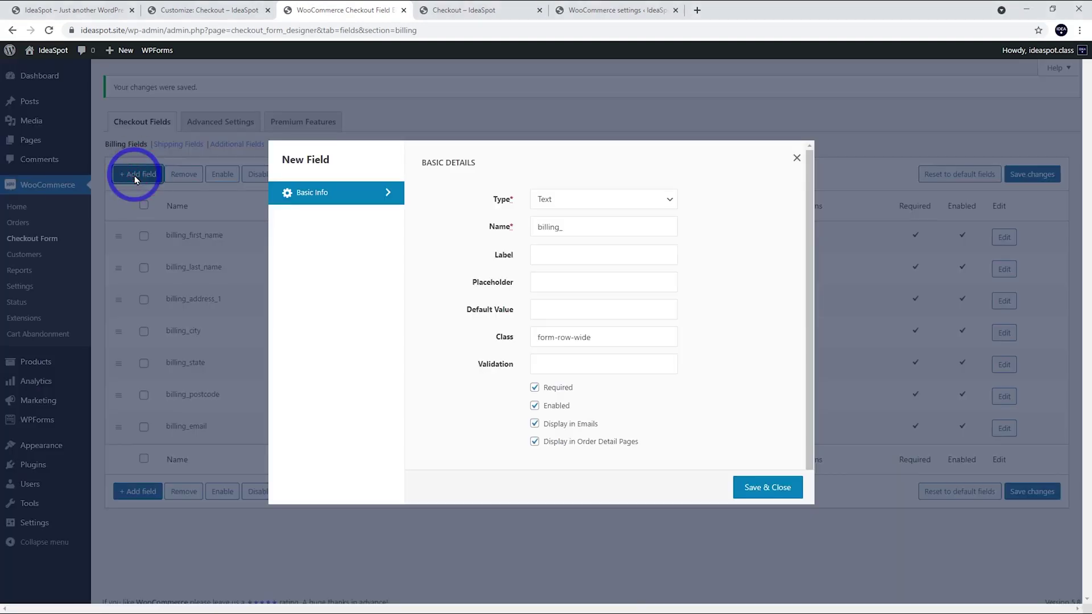
pyautogui.click(554, 205)
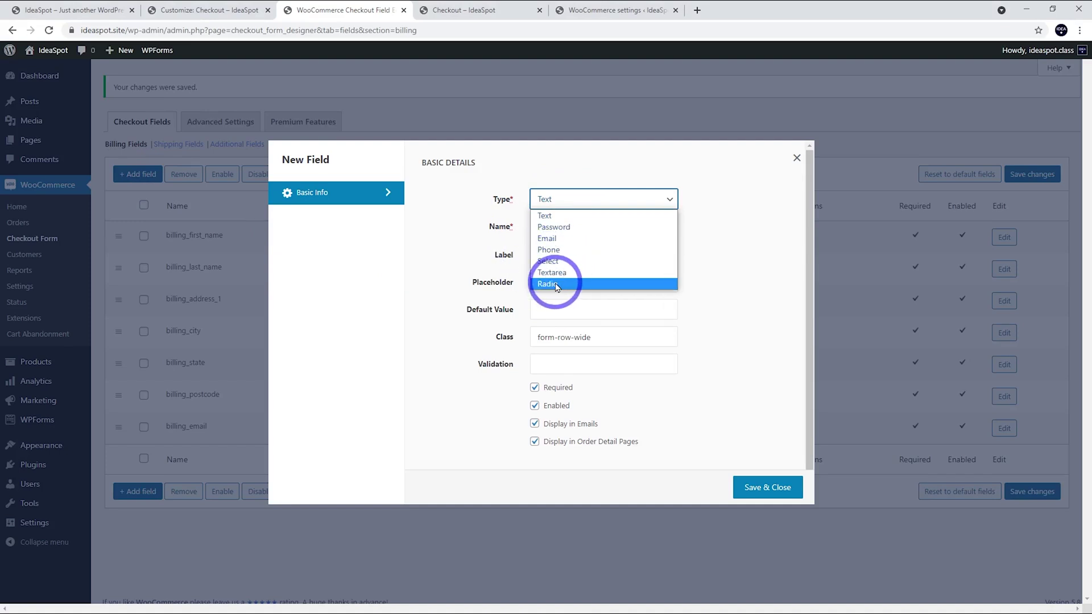
pyautogui.click(548, 265)
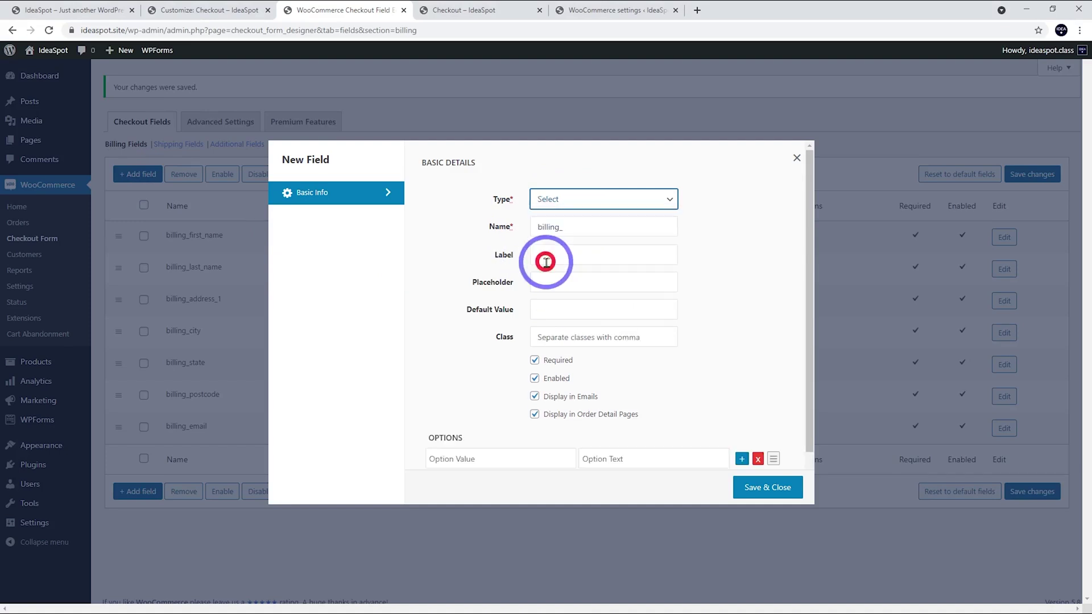
pyautogui.click(582, 231)
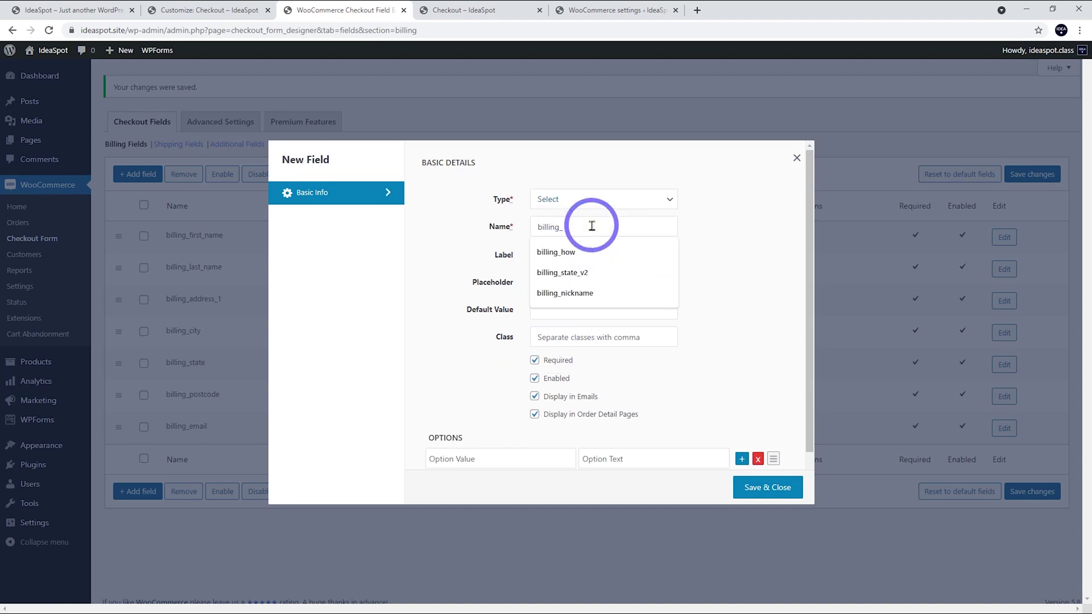
pyautogui.write('how')
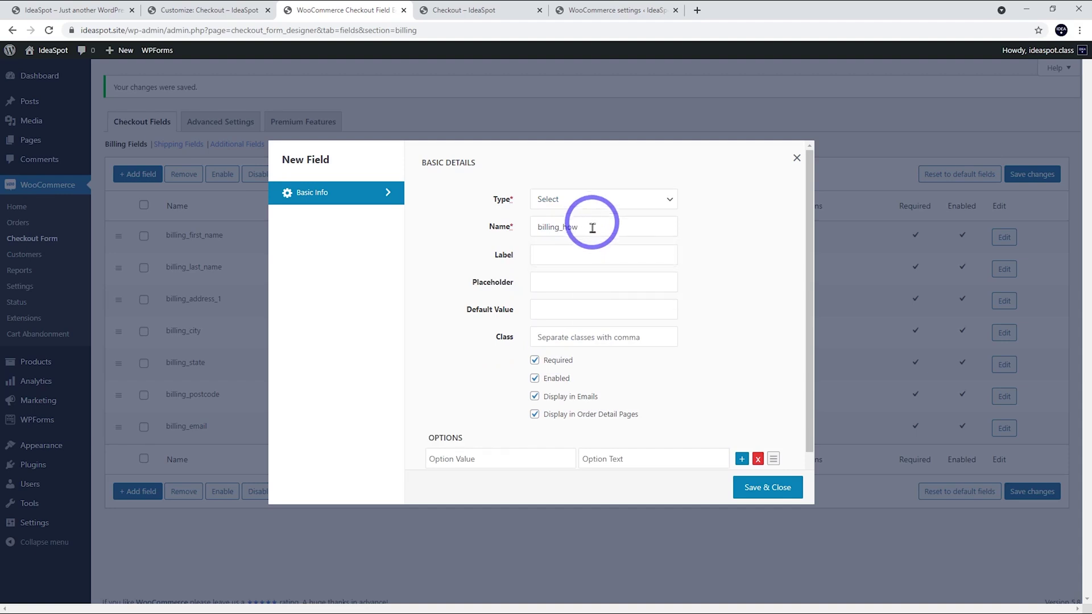
pyautogui.click(551, 251)
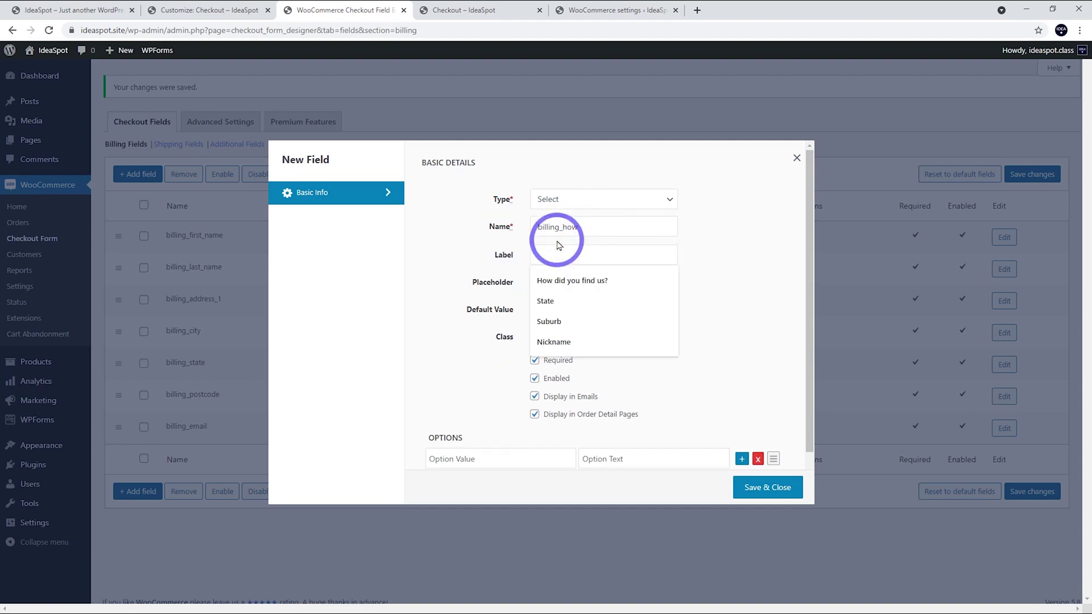
pyautogui.click(546, 280)
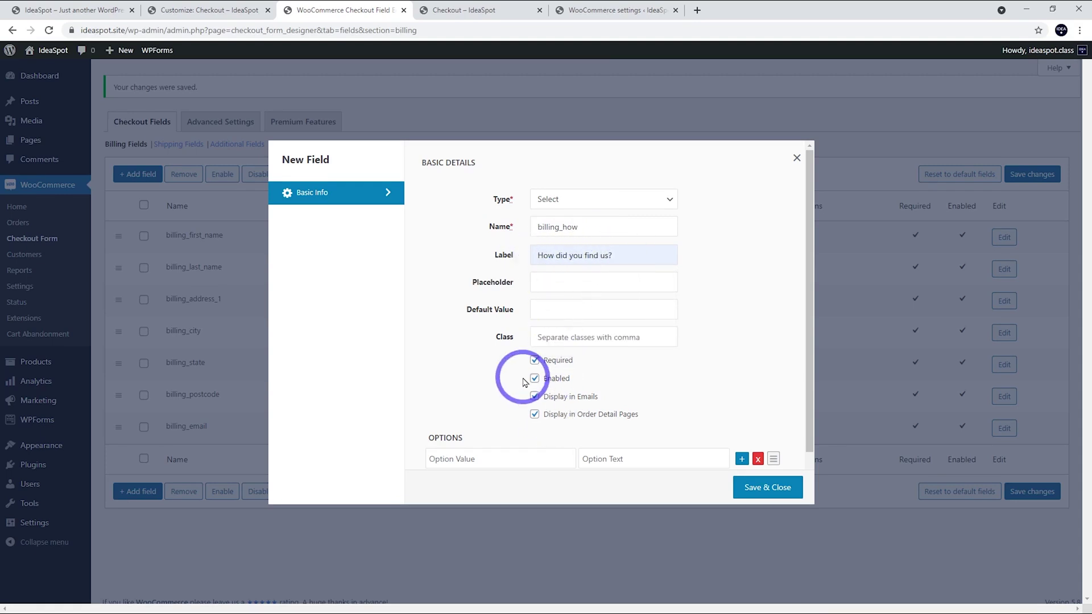
pyautogui.scroll(-2, 511, 366)
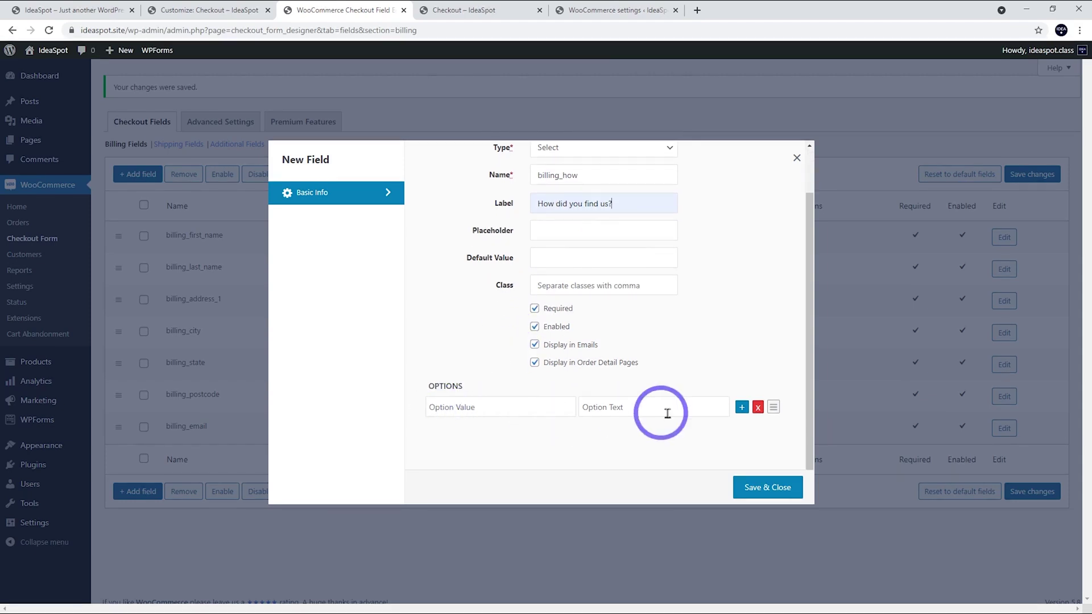
# Give the dropdown the options Google, Facebook and From a friend, then save and close it
pyautogui.click(470, 408)
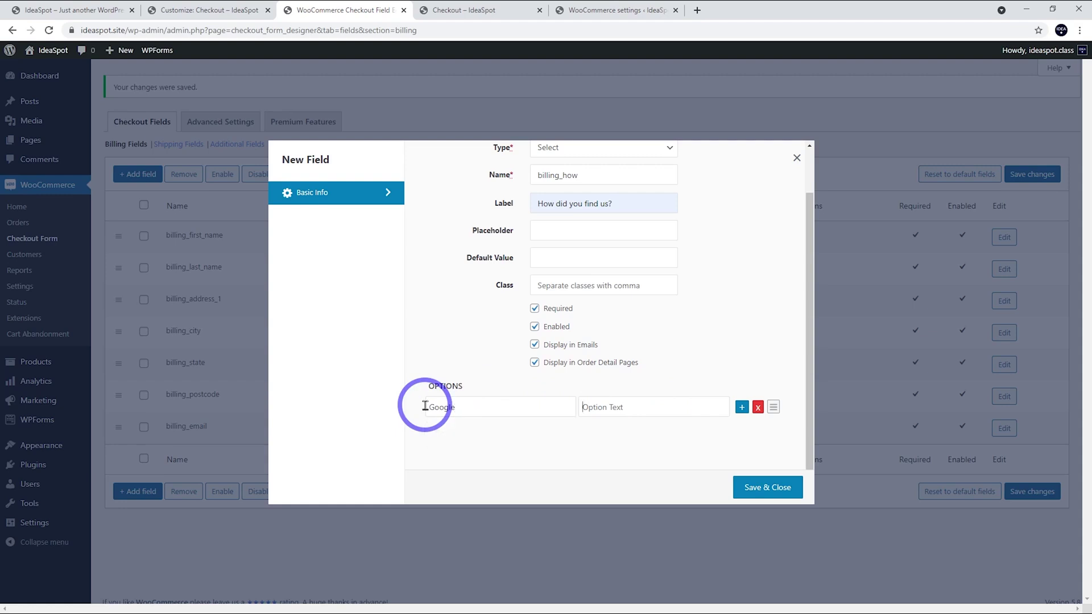
pyautogui.click(741, 407)
pyautogui.click(465, 424)
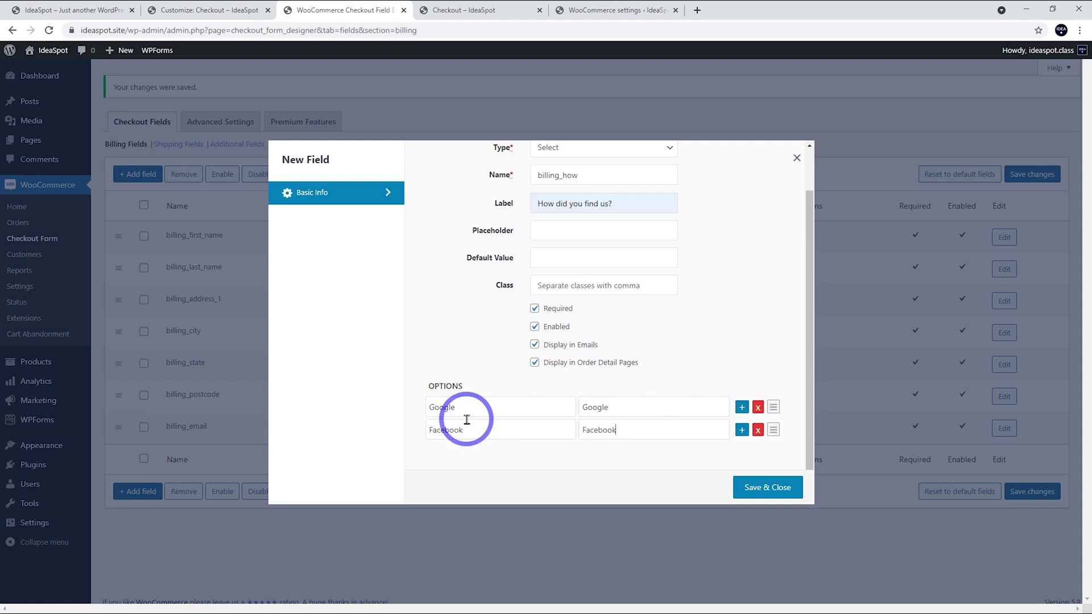
pyautogui.click(742, 430)
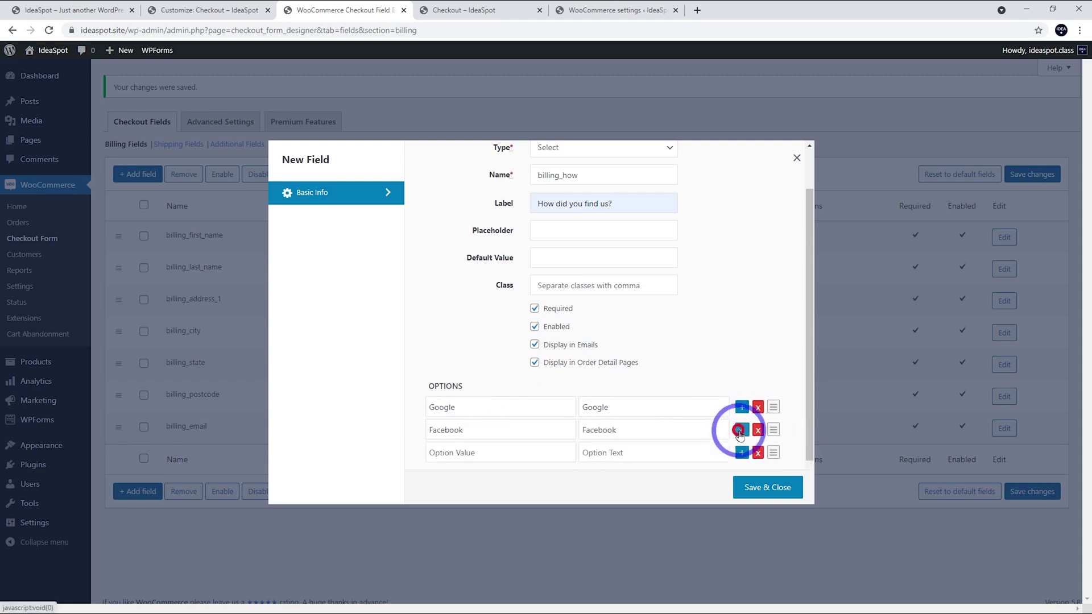
pyautogui.click(534, 456)
pyautogui.write('Wo')
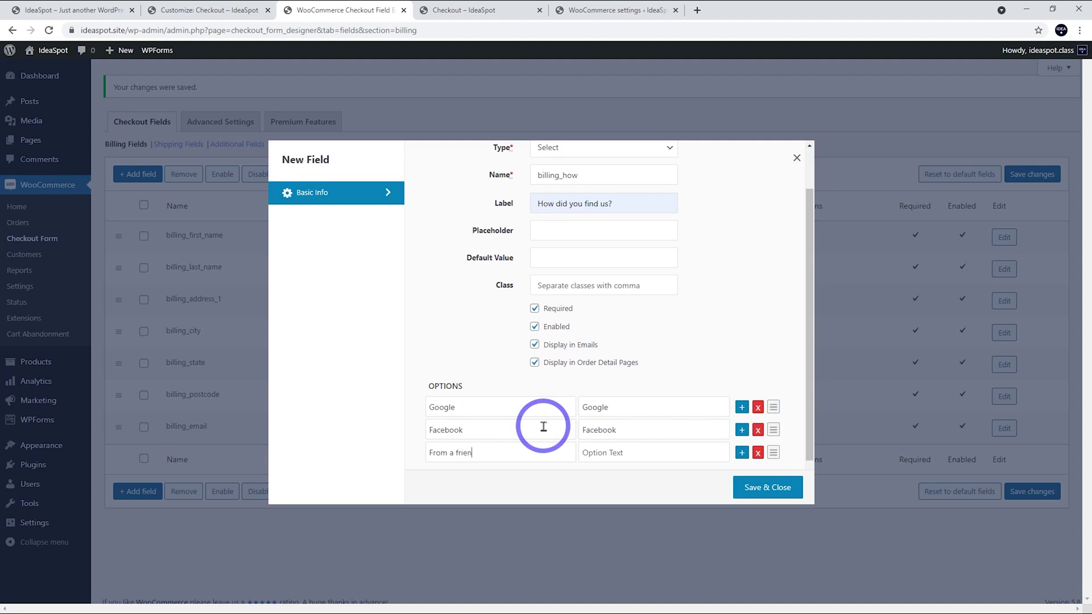
pyautogui.moveTo(526, 452); pyautogui.dragTo(377, 450)
pyautogui.hotkey('ctrl', 'c')
pyautogui.click(677, 455)
pyautogui.hotkey('ctrl', 'v')
pyautogui.click(757, 487)
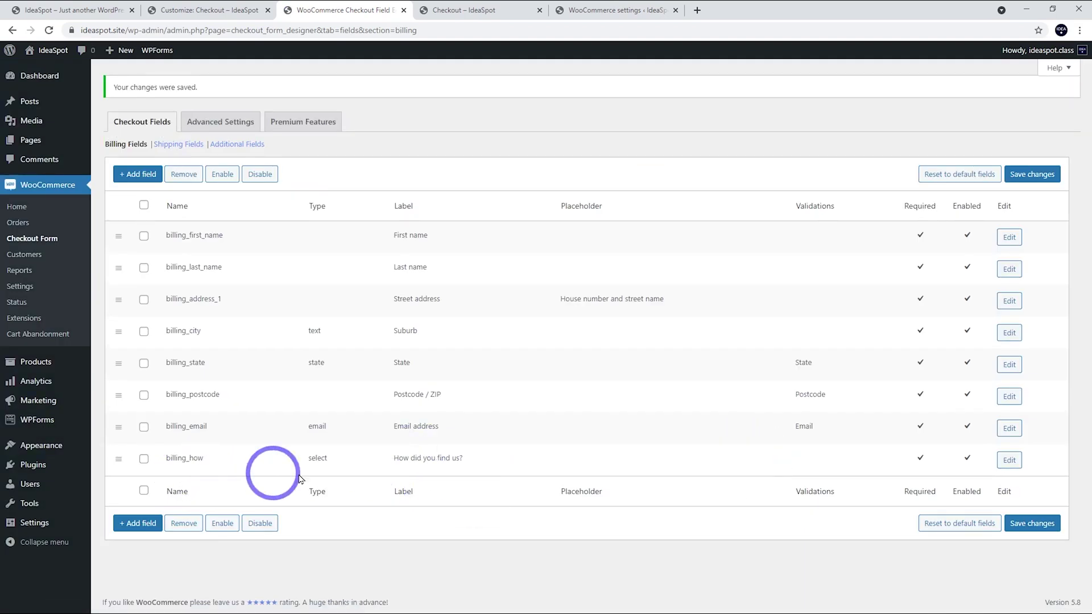
# Save the billing fields and confirm the checkout dropdown lists Google, Facebook and From a friend
pyautogui.click(1024, 174)
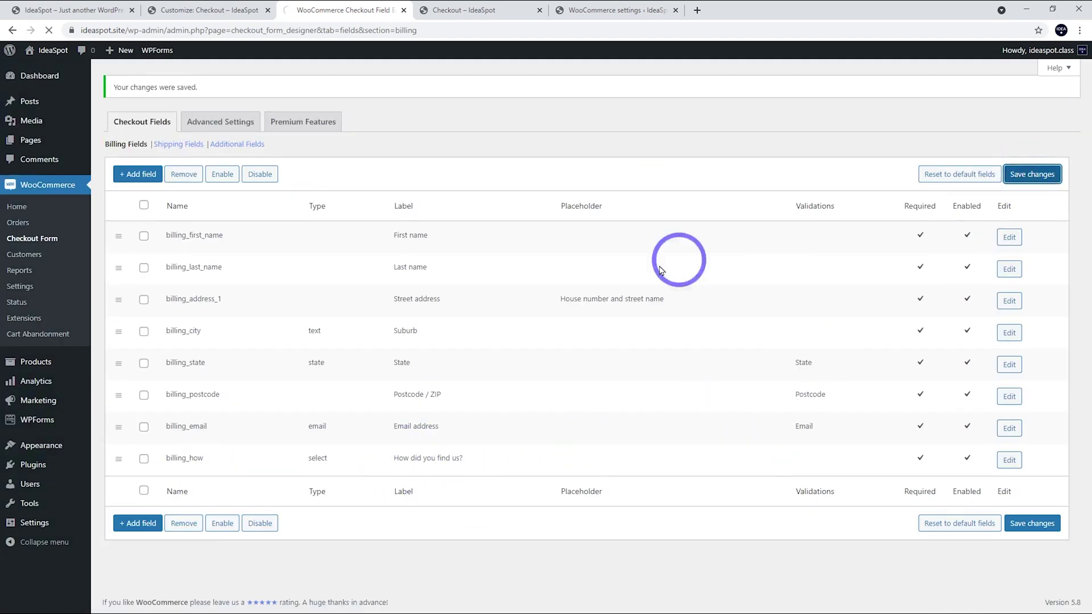
pyautogui.click(458, 9)
pyautogui.click(50, 30)
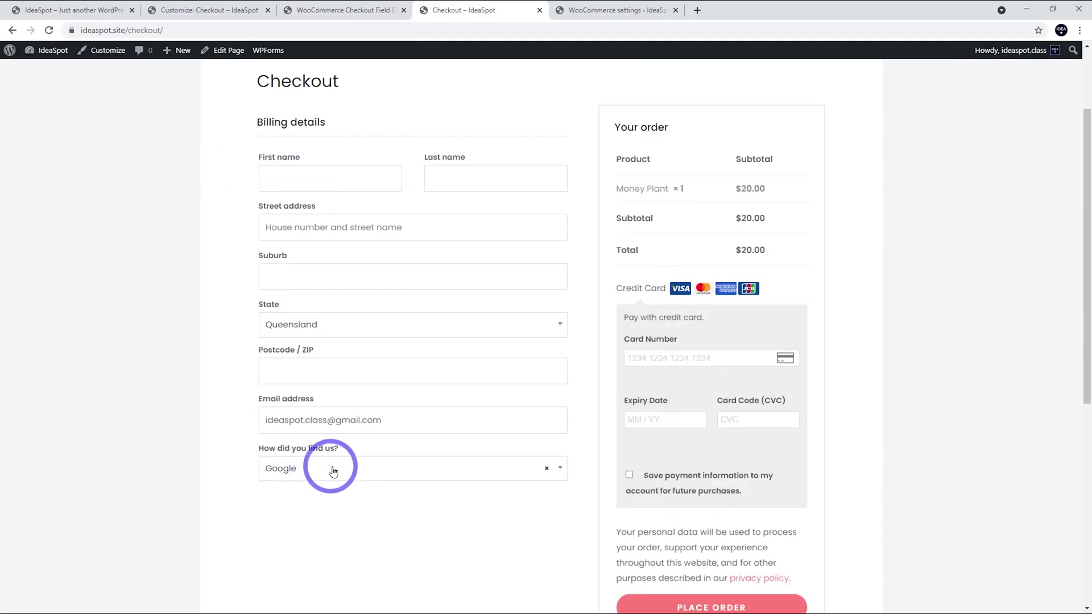
pyautogui.click(293, 472)
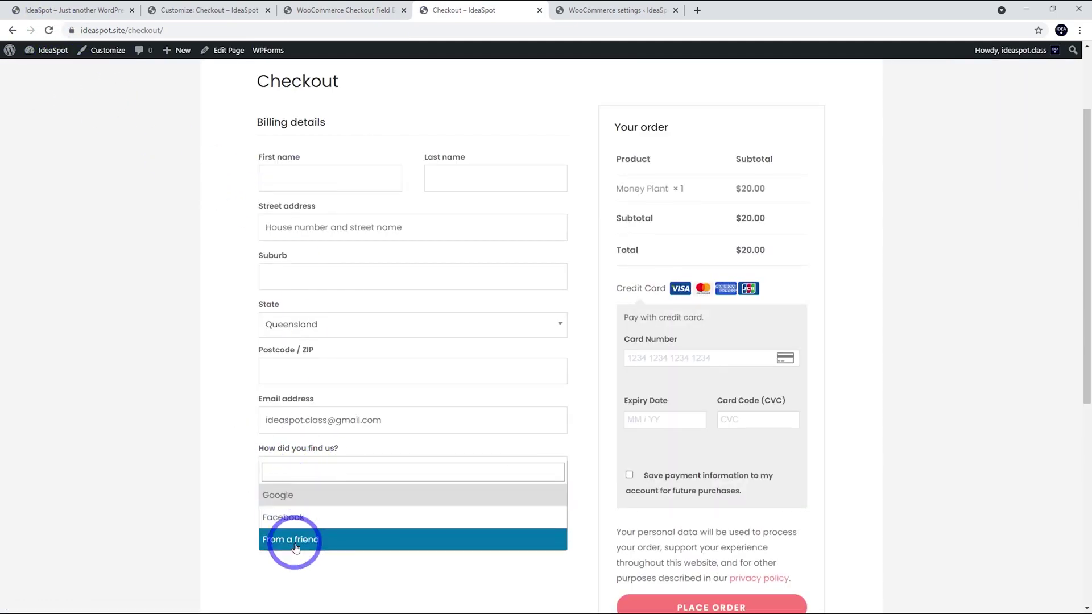
pyautogui.click(234, 446)
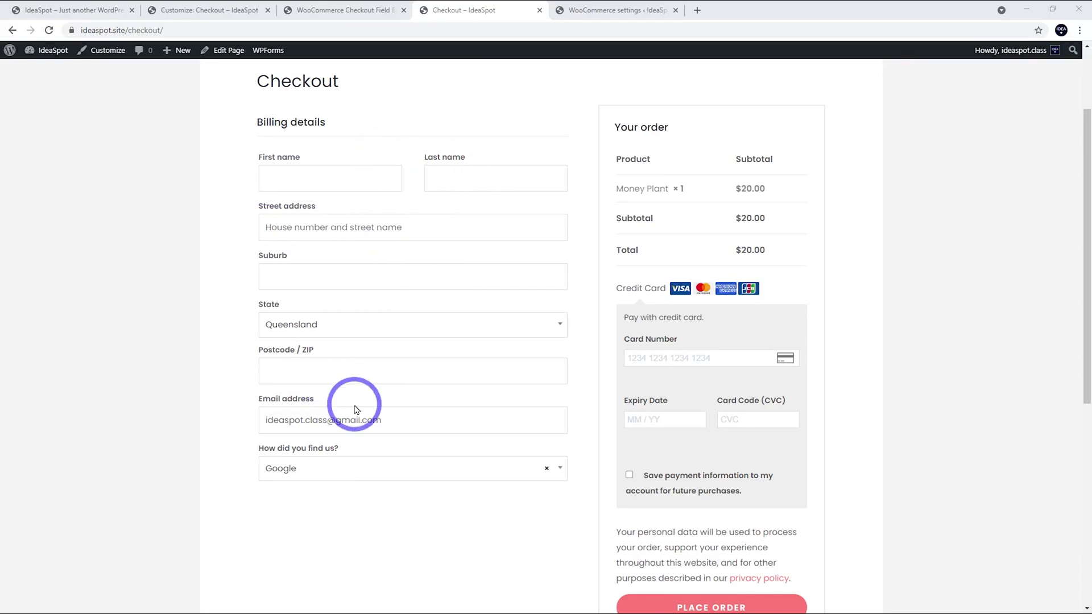
pyautogui.click(329, 7)
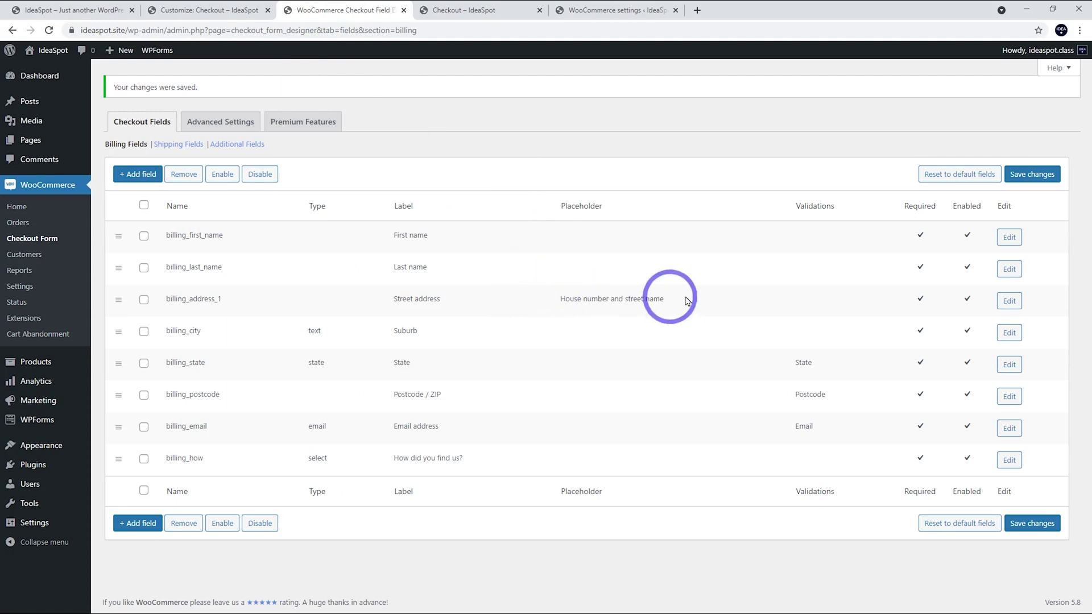
# Clear the 'House number and street name' placeholder on billing_address_1 and reload the checkout
pyautogui.click(1010, 301)
pyautogui.moveTo(647, 283); pyautogui.dragTo(468, 284)
pyautogui.press('BackSpace')
pyautogui.click(767, 488)
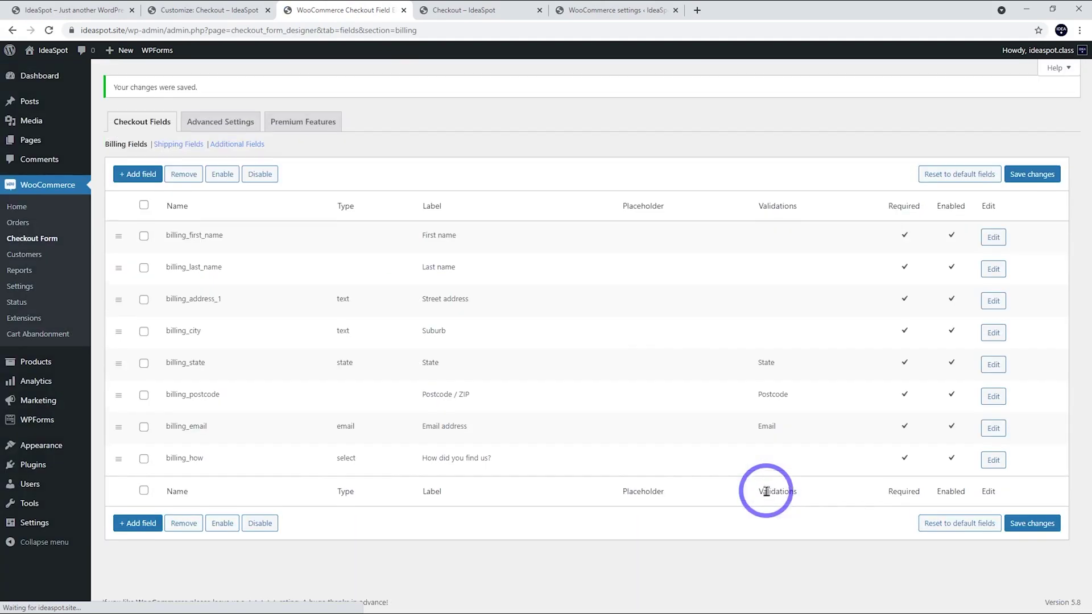
pyautogui.click(449, 10)
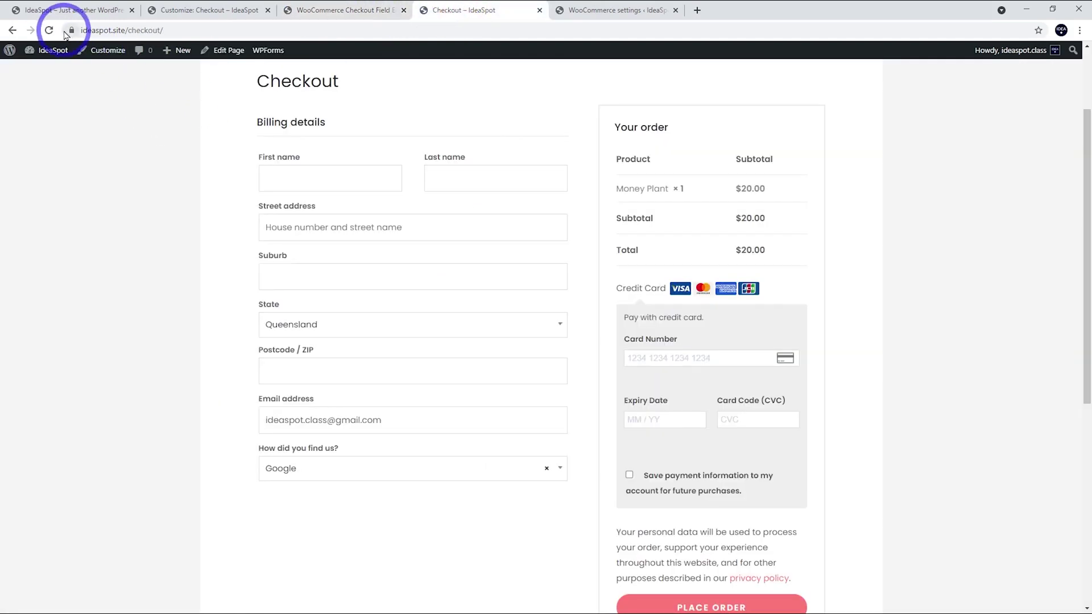
pyautogui.click(49, 30)
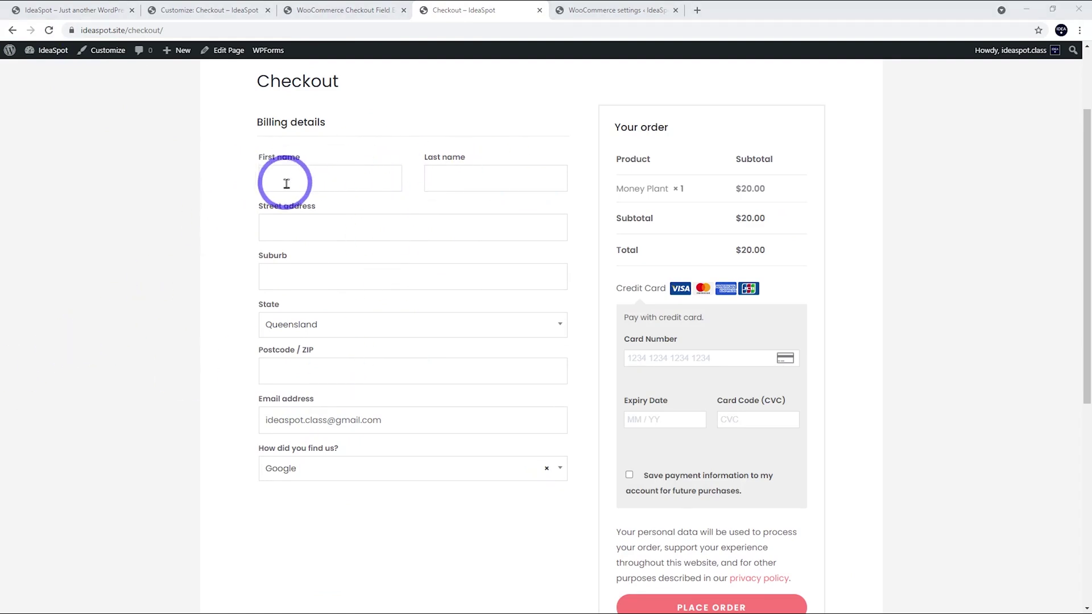
# Move the First name label into its placeholder, leaving the label empty
pyautogui.click(331, 7)
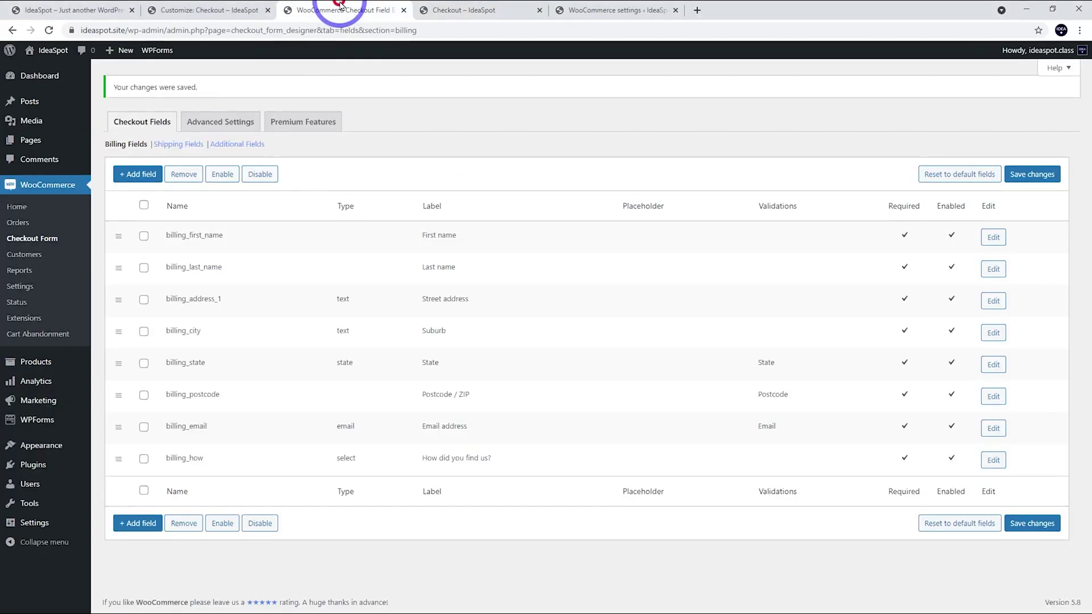
pyautogui.click(994, 239)
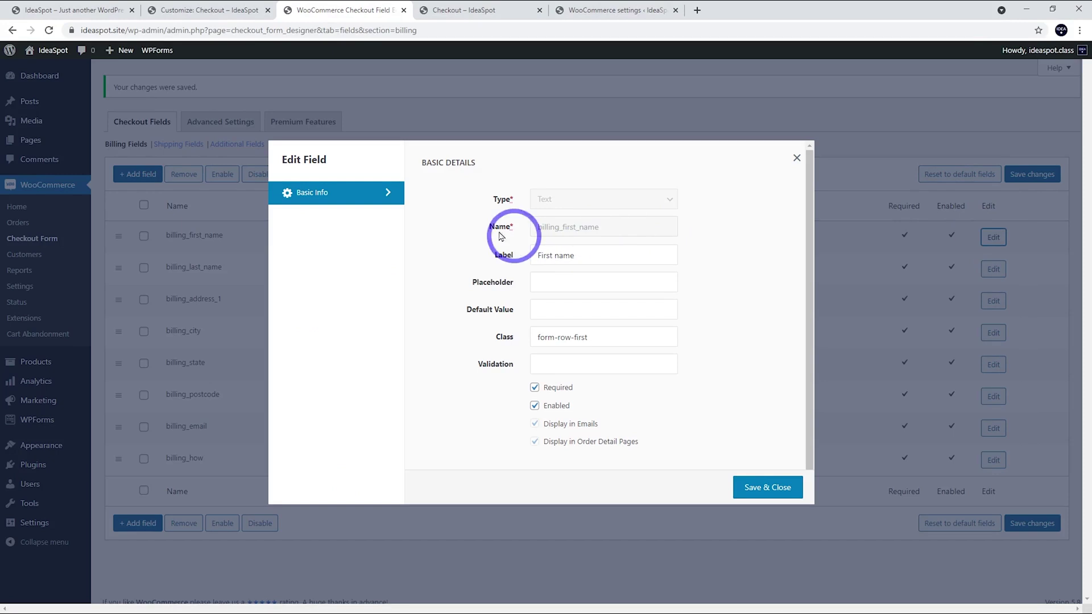
pyautogui.moveTo(603, 258); pyautogui.dragTo(478, 254)
pyautogui.hotkey('ctrl', 'x')
pyautogui.click(600, 285)
pyautogui.hotkey('ctrl', 'v')
pyautogui.click(751, 480)
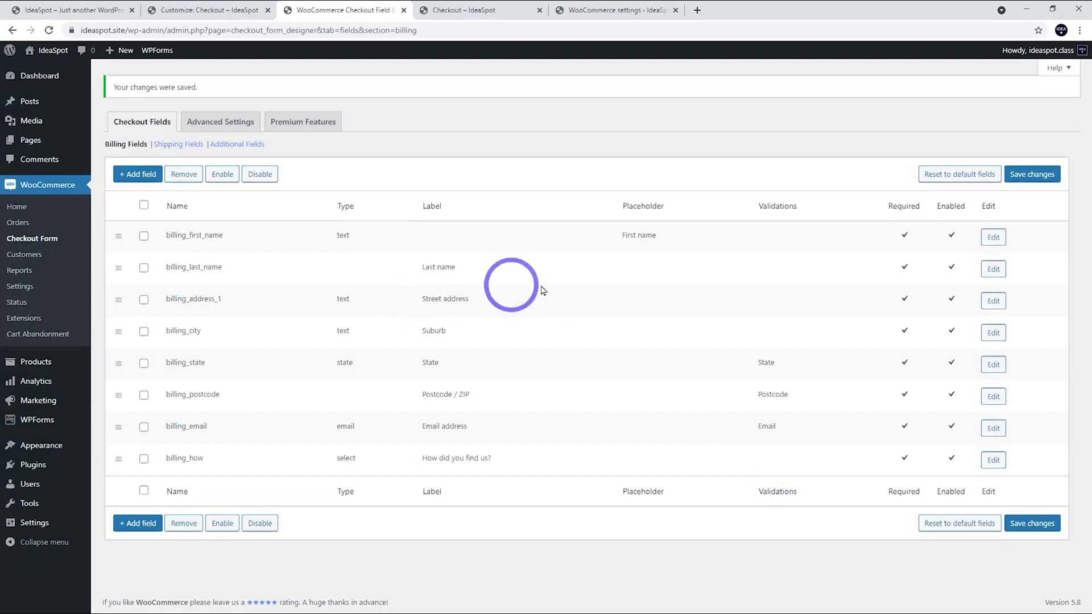
# Move the Last name and Street address labels into their placeholders
pyautogui.click(994, 269)
pyautogui.tripleClick(614, 253)
pyautogui.hotkey('ctrl', 'x')
pyautogui.click(609, 280)
pyautogui.hotkey('ctrl', 'v')
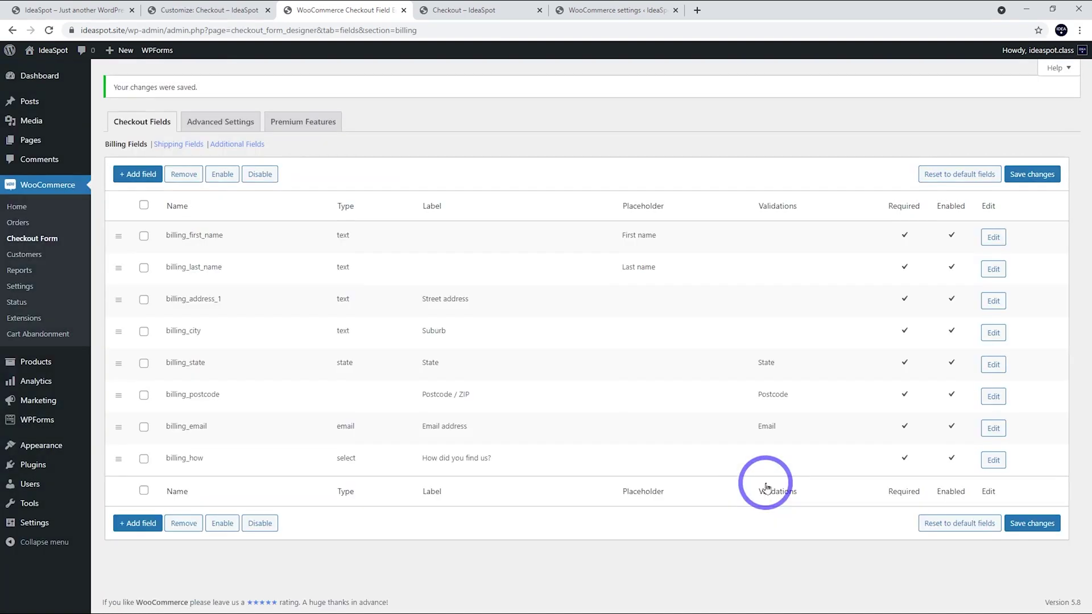
pyautogui.click(986, 308)
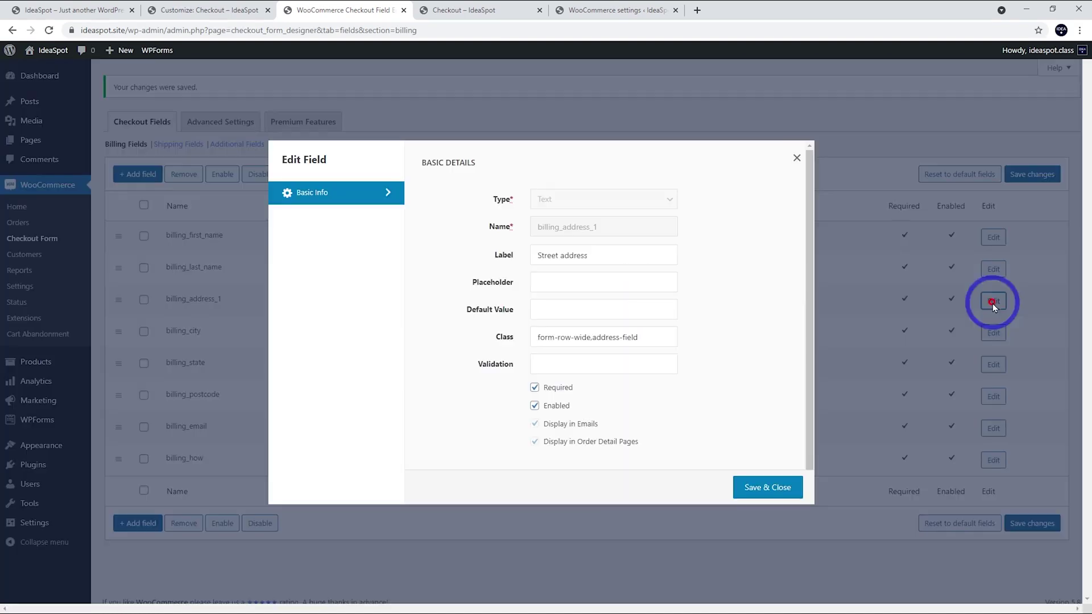
pyautogui.moveTo(622, 254); pyautogui.dragTo(536, 257)
pyautogui.hotkey('ctrl', 'x')
pyautogui.click(614, 284)
pyautogui.hotkey('ctrl', 'v')
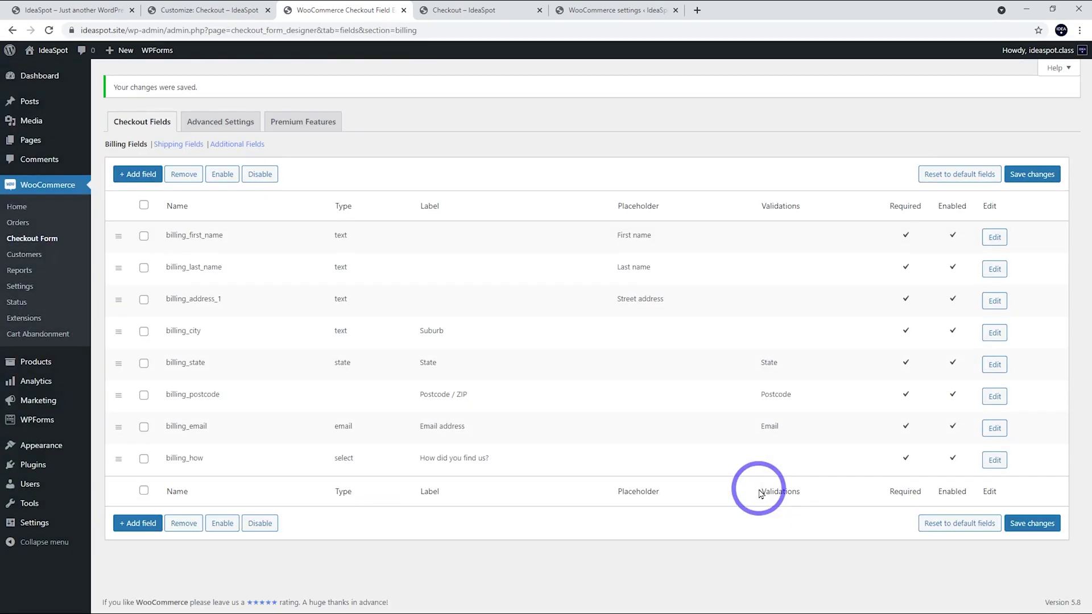
pyautogui.click(415, 9)
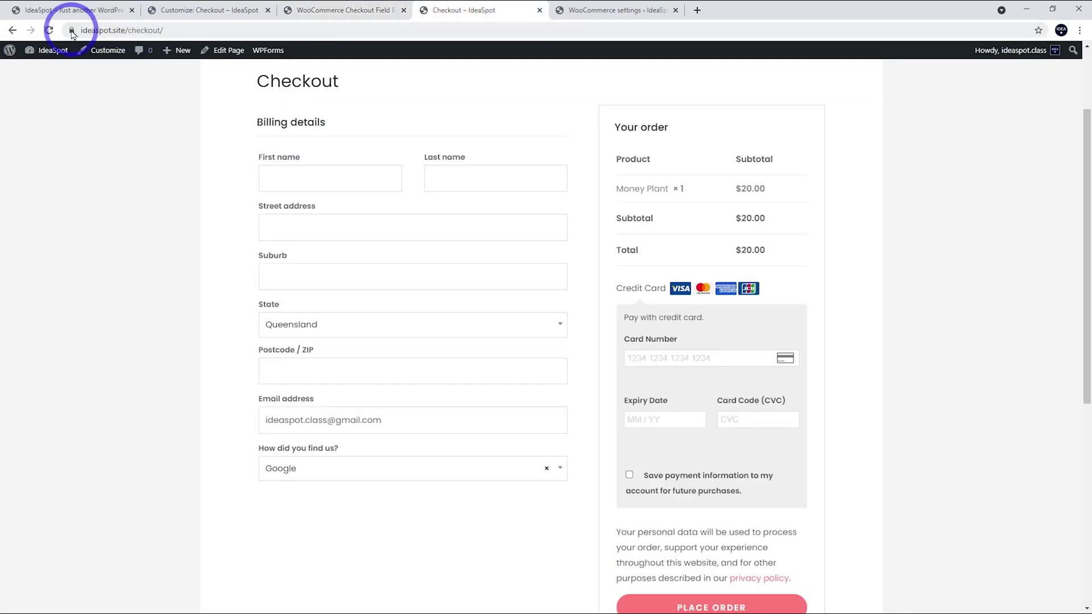
pyautogui.click(49, 32)
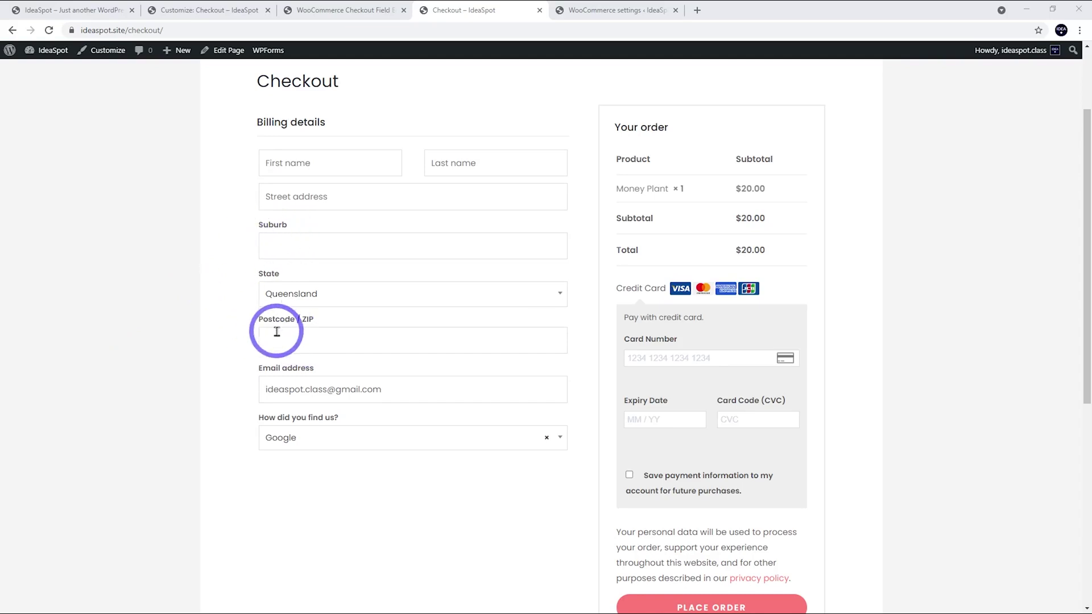
pyautogui.click(327, 9)
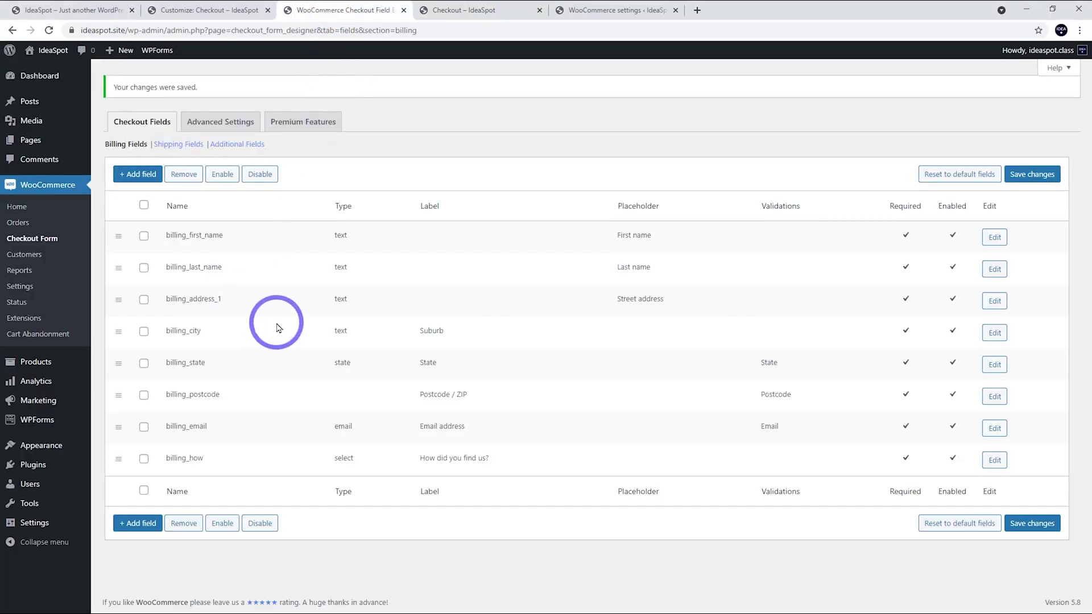
# Clear the 'Postcode / ZIP' label on billing_postcode and set its placeholder to 'Postcode'
pyautogui.click(990, 396)
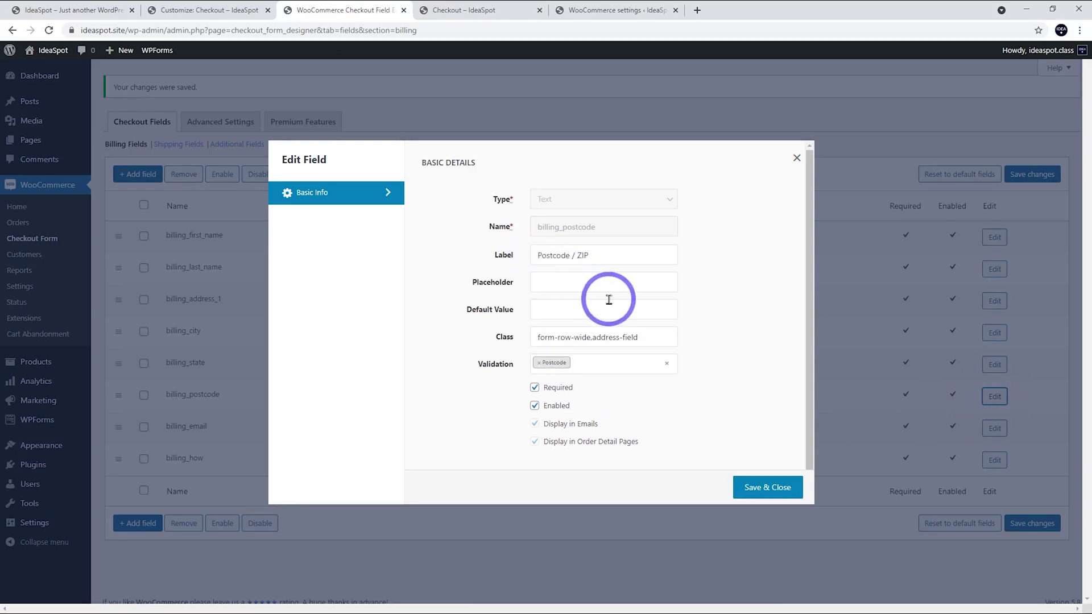
pyautogui.moveTo(590, 256); pyautogui.dragTo(571, 256)
pyautogui.press('BackSpace')
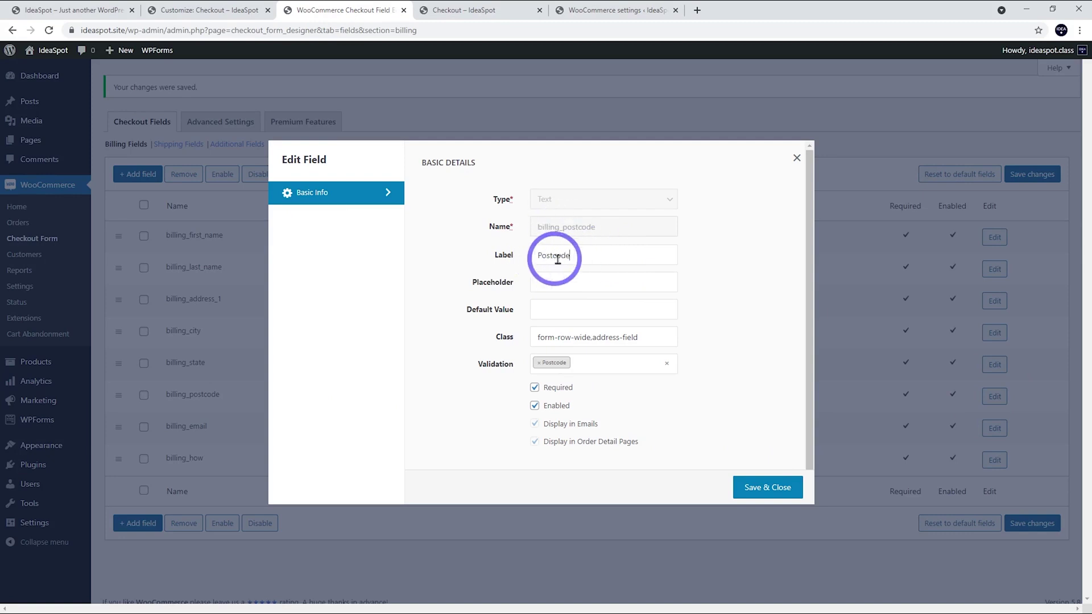
pyautogui.doubleClick(586, 254)
pyautogui.press('BackSpace')
pyautogui.click(570, 289)
pyautogui.write('Postcode')
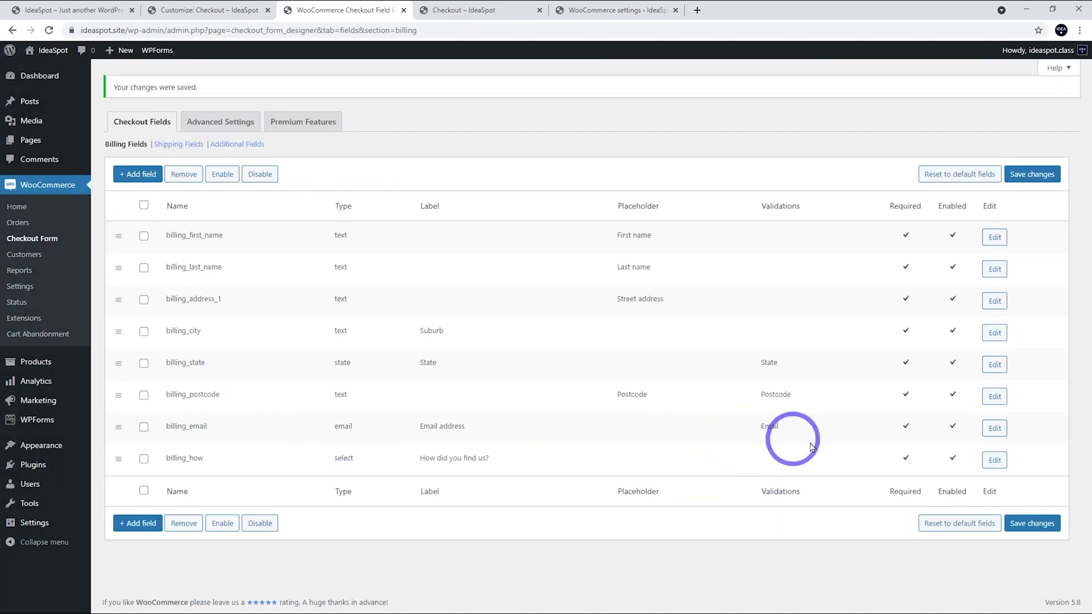
# Move the Email address label into its placeholder and save the field
pyautogui.click(994, 428)
pyautogui.tripleClick(614, 256)
pyautogui.press('BackSpace')
pyautogui.click(575, 280)
pyautogui.hotkey('ctrl', 'v')
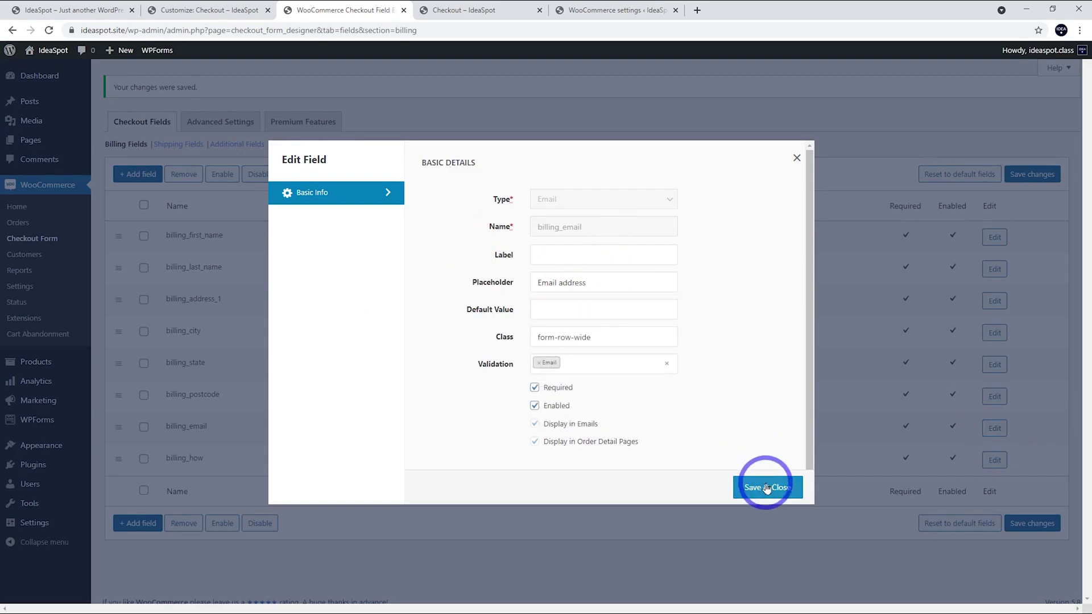
pyautogui.click(767, 488)
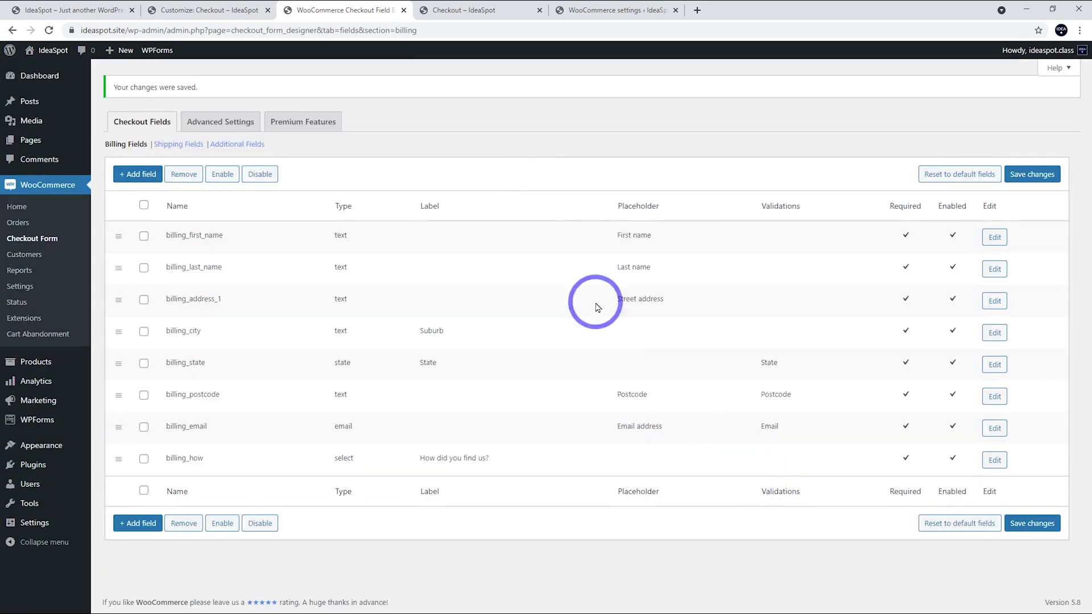
# Reload the checkout to preview the placeholder changes made so far
pyautogui.click(463, 10)
pyautogui.click(50, 31)
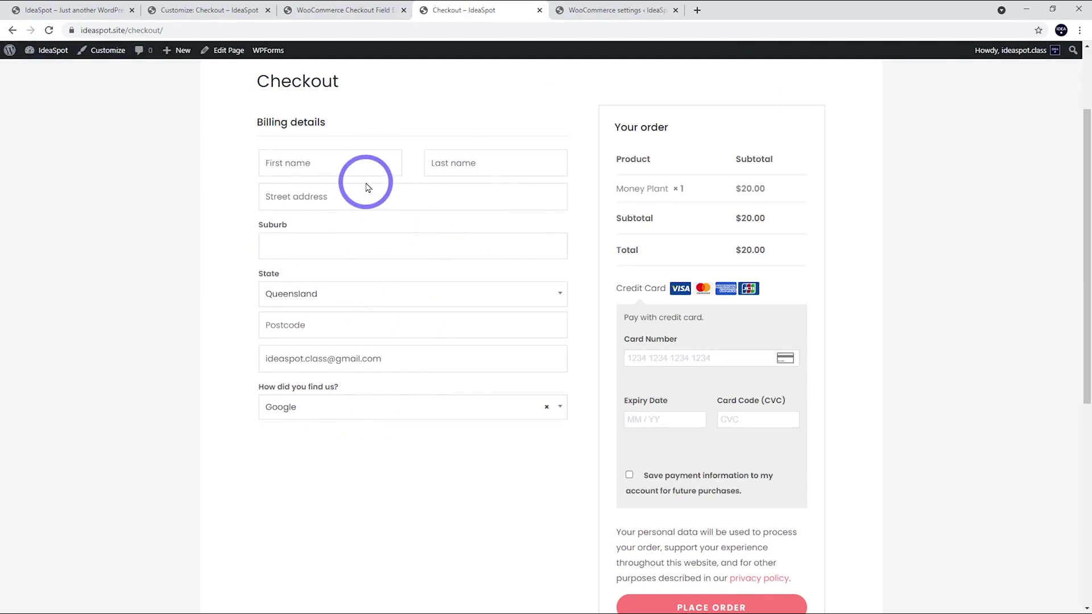
pyautogui.scroll(2, 366, 183)
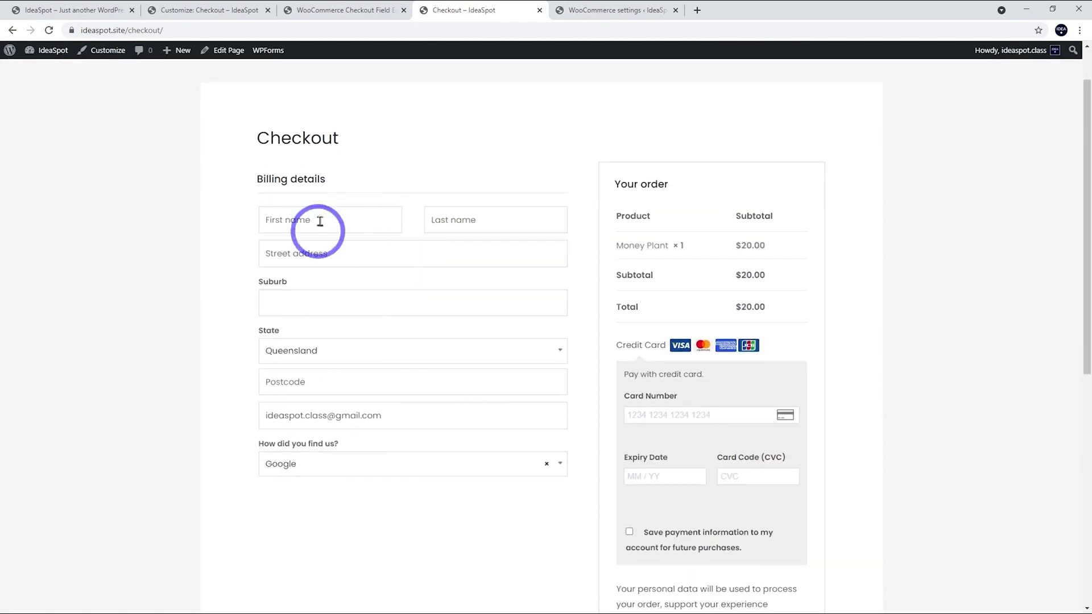
pyautogui.click(263, 289)
pyautogui.click(347, 10)
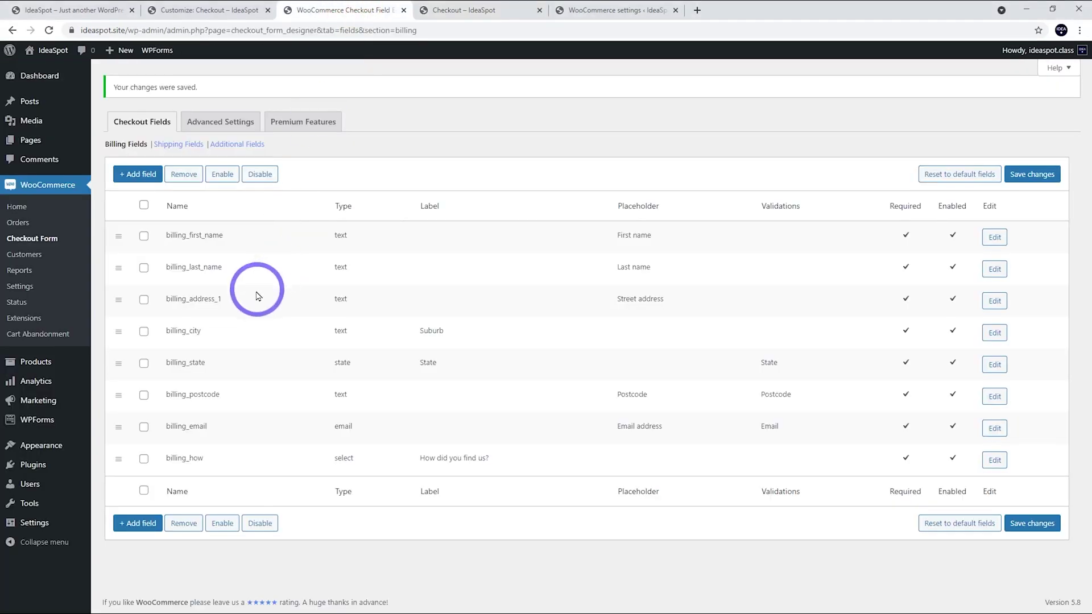
# Replace the Suburb label on billing_city with a 'Suburb' placeholder and reload the checkout
pyautogui.click(1002, 341)
pyautogui.click(606, 261)
pyautogui.doubleClick(574, 259)
pyautogui.press('BackSpace')
pyautogui.click(571, 281)
pyautogui.write('Suburb')
pyautogui.click(767, 488)
pyautogui.click(472, 10)
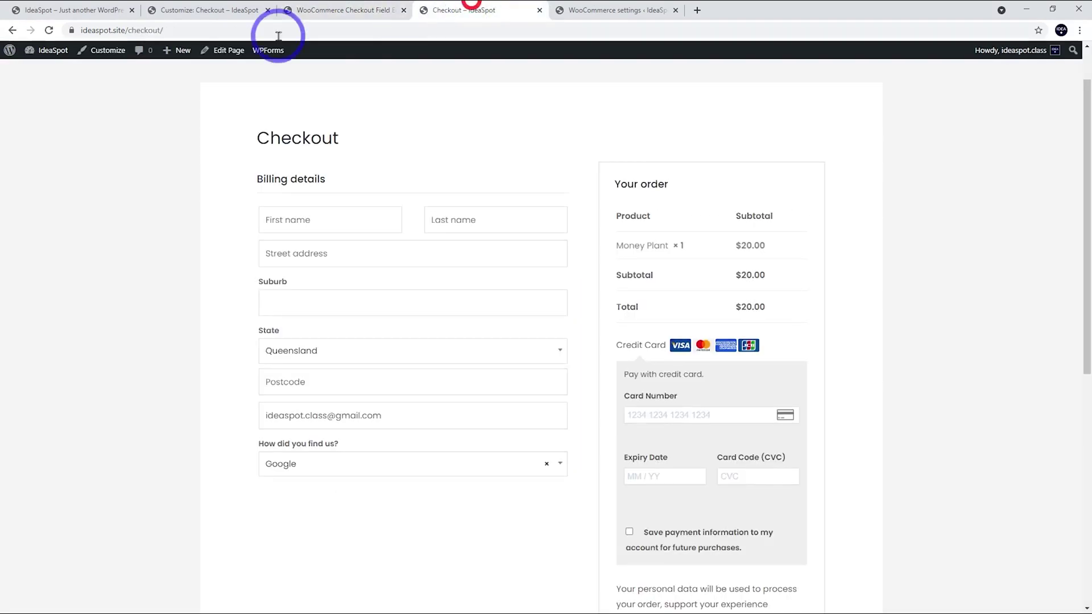
pyautogui.click(49, 31)
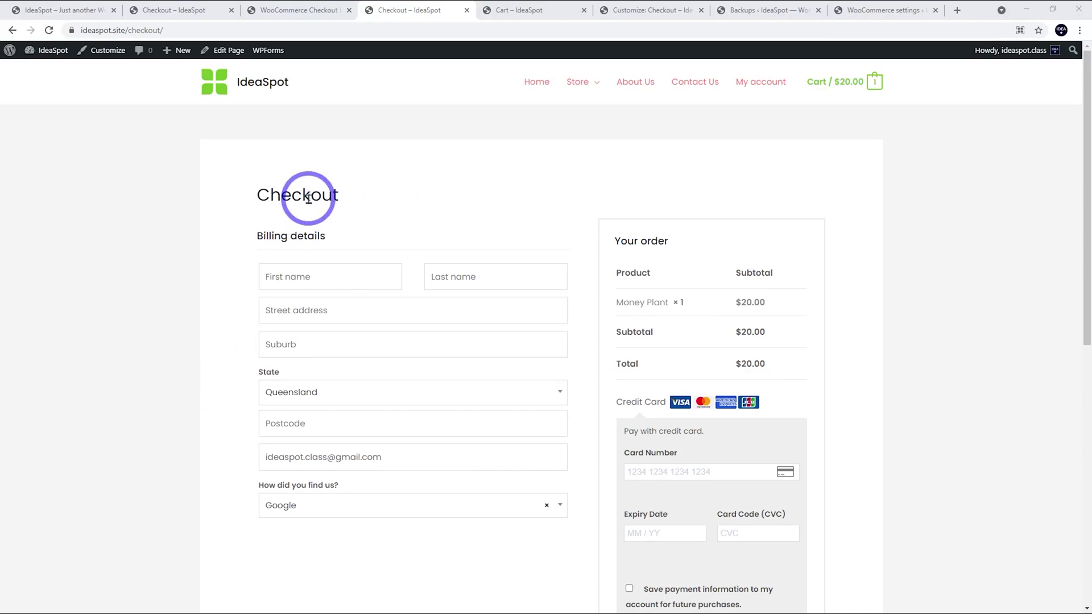
# Switch to the Cart – IdeaSpot tab showing one Money Plant at $20.00
pyautogui.click(518, 10)
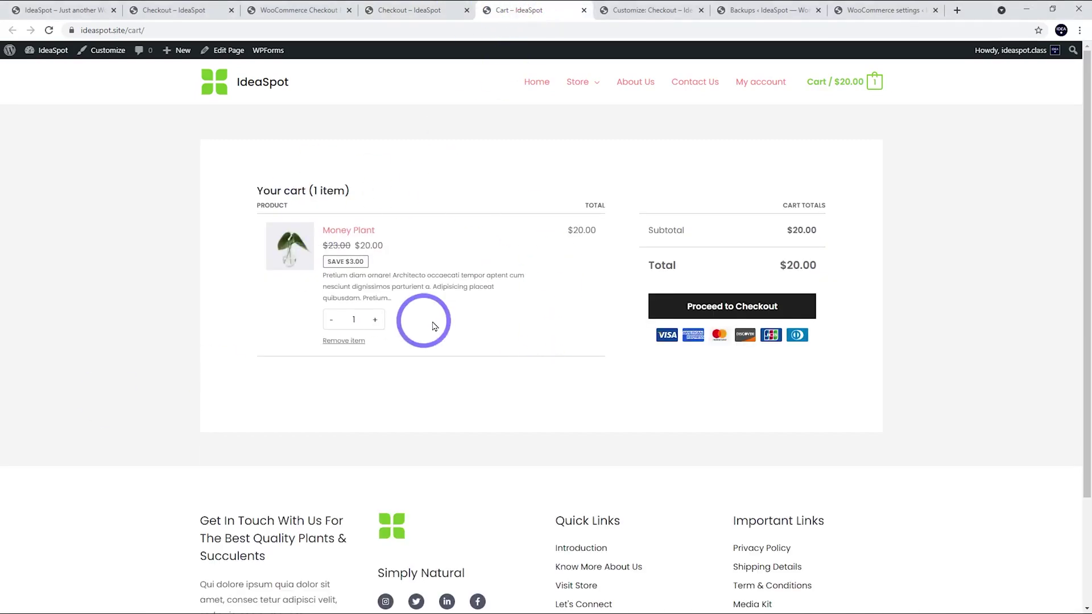